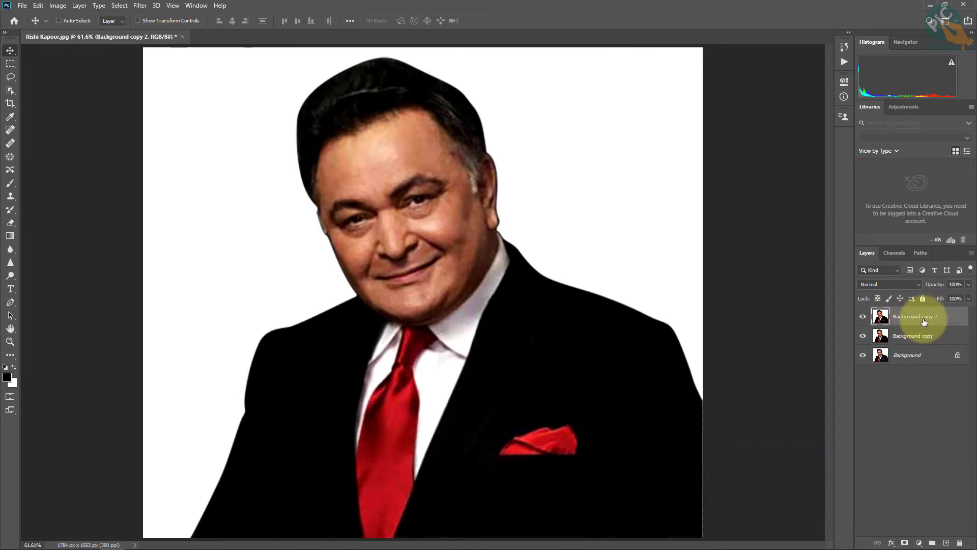
# Apply a High Pass filter with a radius of 3 pixels to the Background copy 2 layer.
pyautogui.click(140, 5)
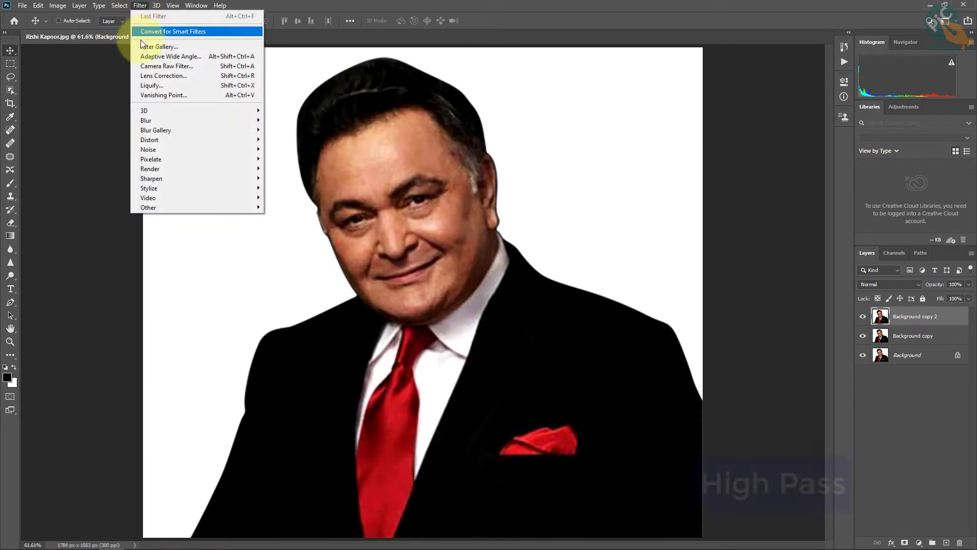
pyautogui.moveTo(172, 208)
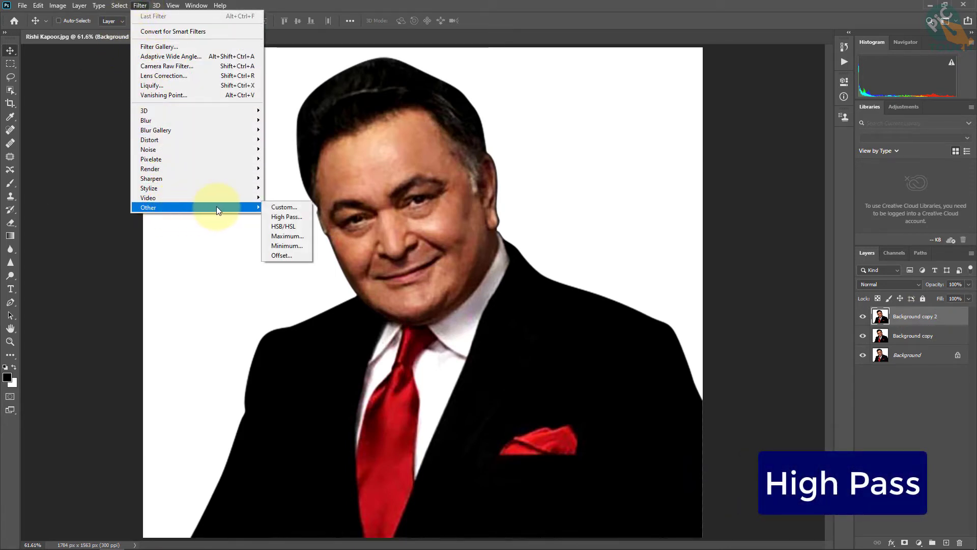
pyautogui.click(278, 218)
pyautogui.moveTo(462, 115); pyautogui.dragTo(675, 113)
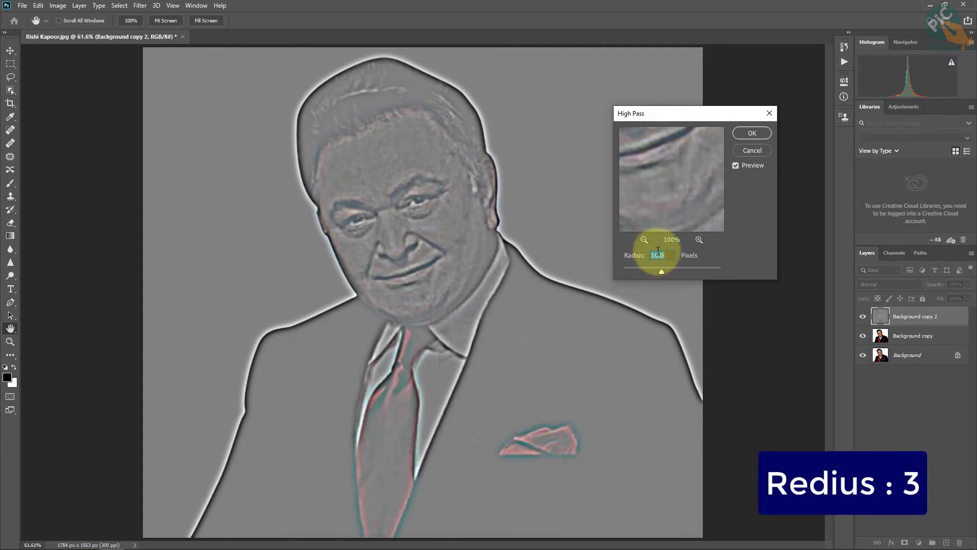
pyautogui.moveTo(660, 271); pyautogui.dragTo(640, 250)
pyautogui.write('3')
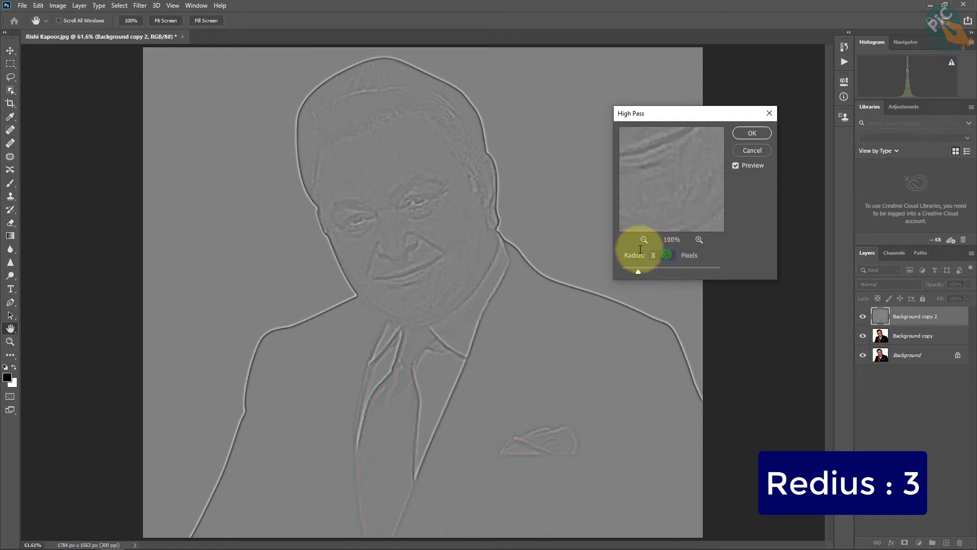
pyautogui.click(724, 255)
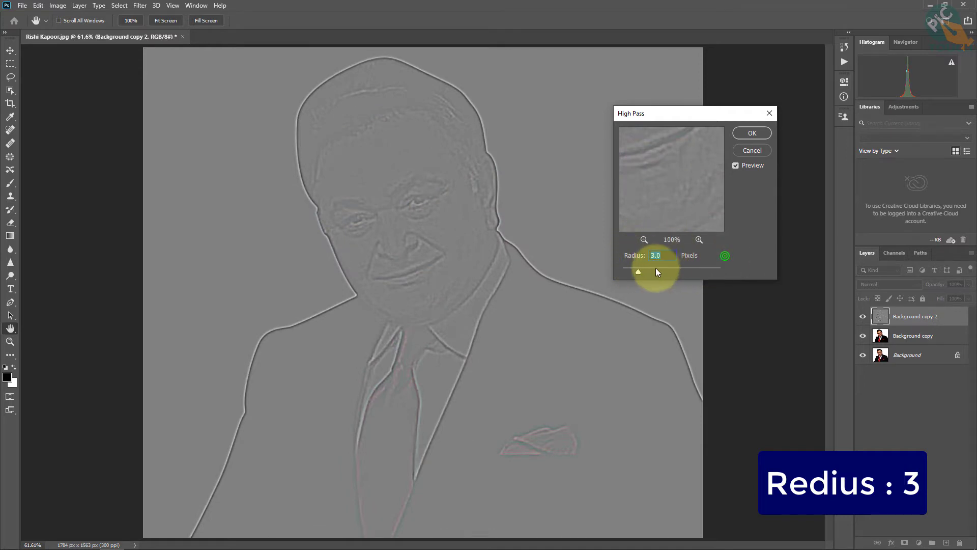
pyautogui.click(755, 132)
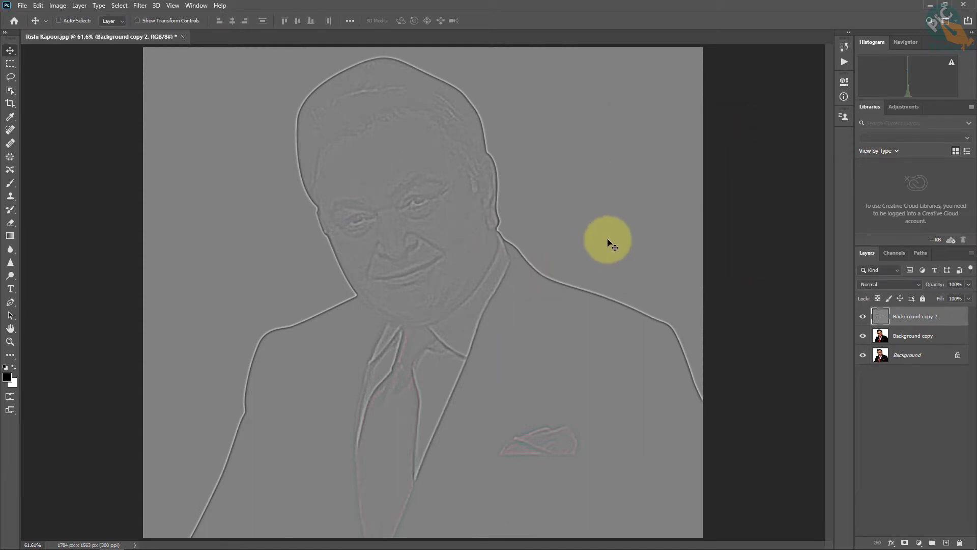
# Set the Background copy 2 layer's blend mode to Overlay and stamp all visible layers into a new layer on top.
pyautogui.click(874, 285)
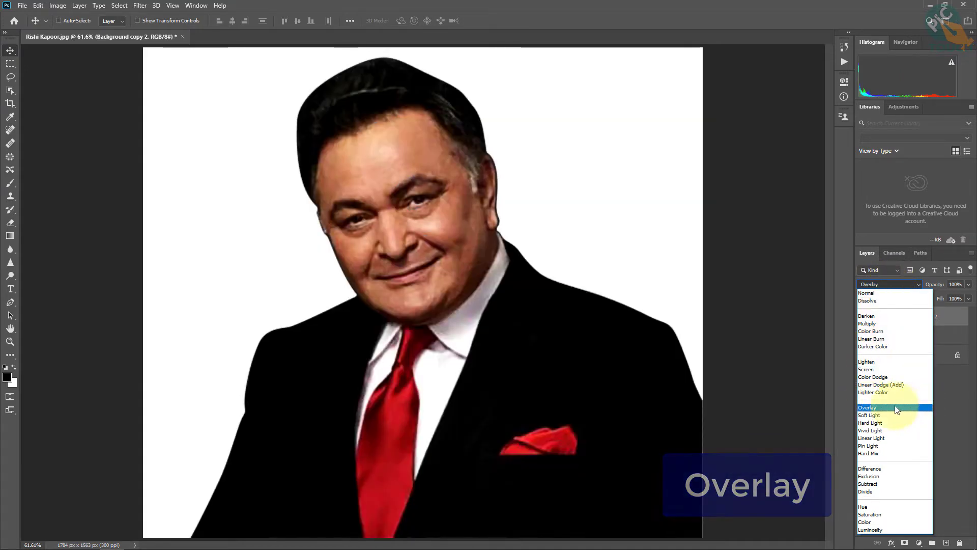
pyautogui.click(895, 407)
pyautogui.hotkey('shift', 'ctrl', 'alt', 'e')
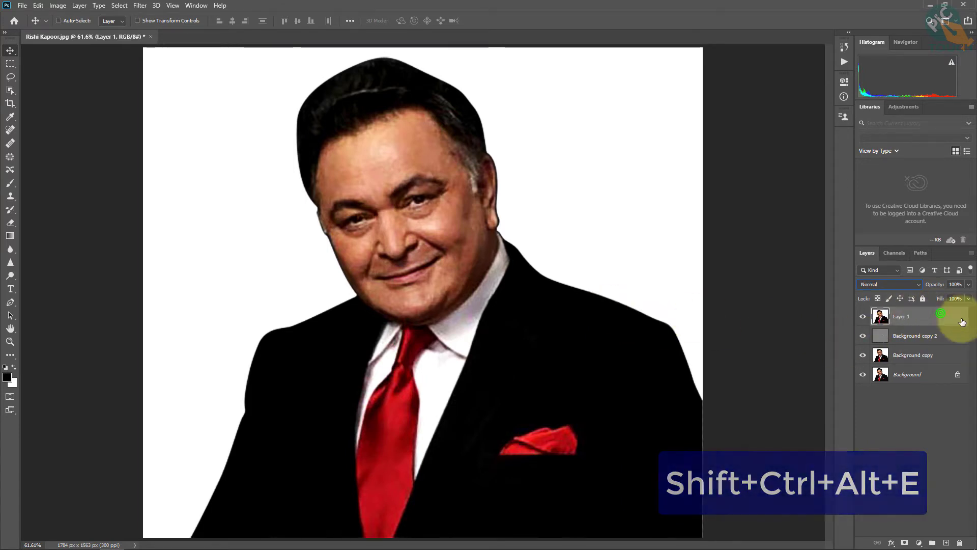
pyautogui.click(863, 316)
pyautogui.click(862, 316)
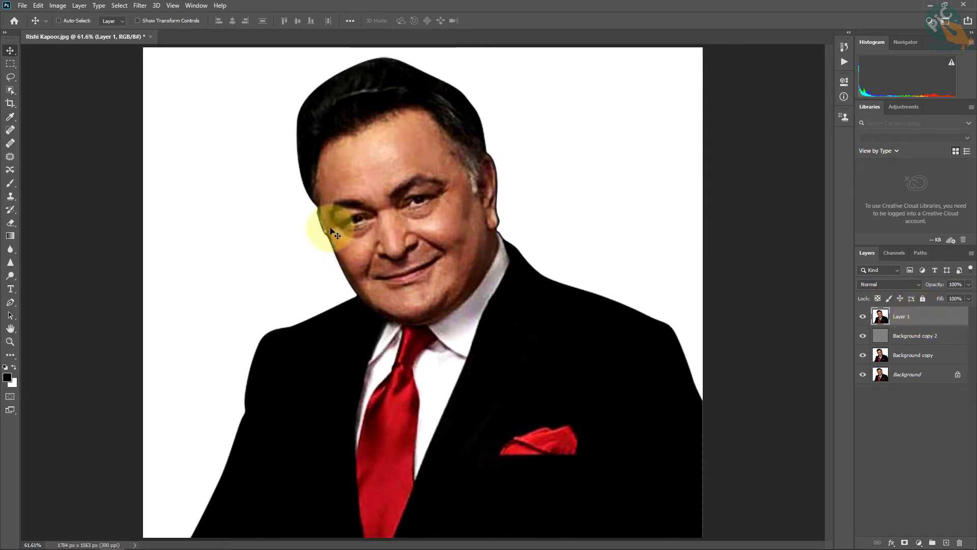
# Sharpen the merged top layer with Unsharp Mask at amount 130%, radius 2.0 pixels and threshold 0 levels.
pyautogui.click(140, 6)
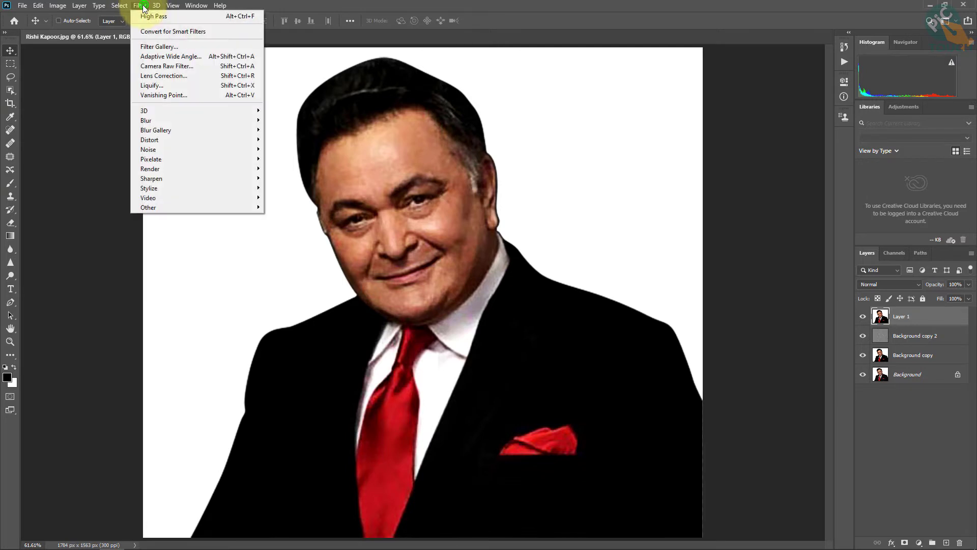
pyautogui.moveTo(175, 179)
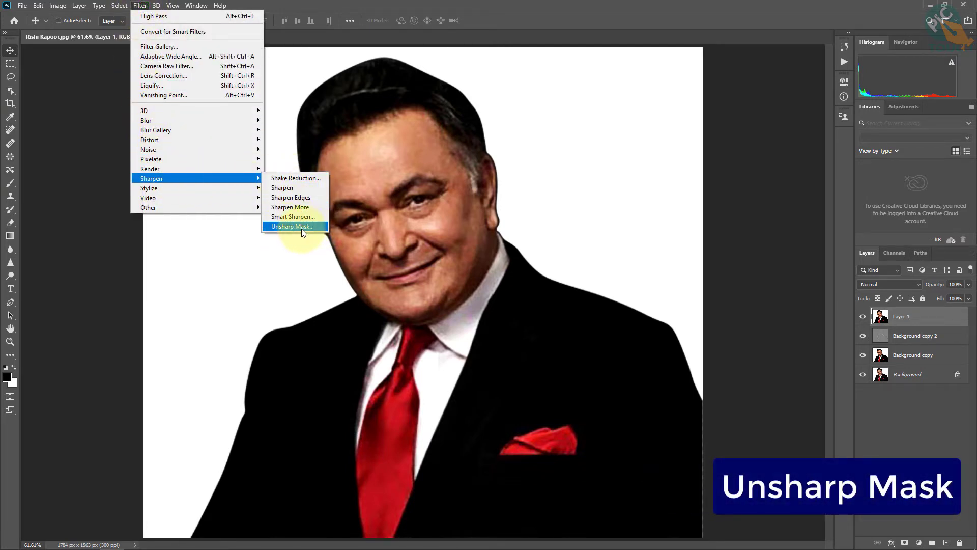
pyautogui.click(320, 227)
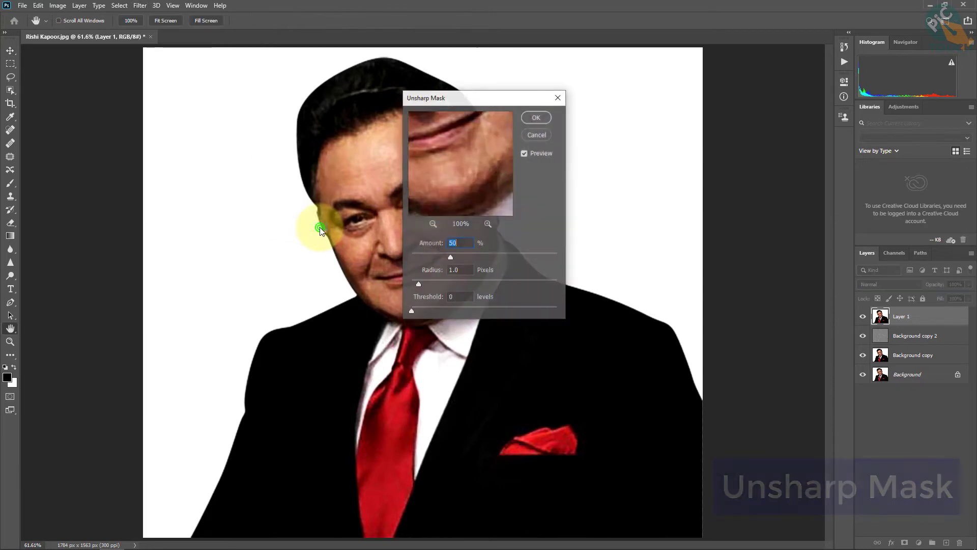
pyautogui.moveTo(478, 98); pyautogui.dragTo(657, 66)
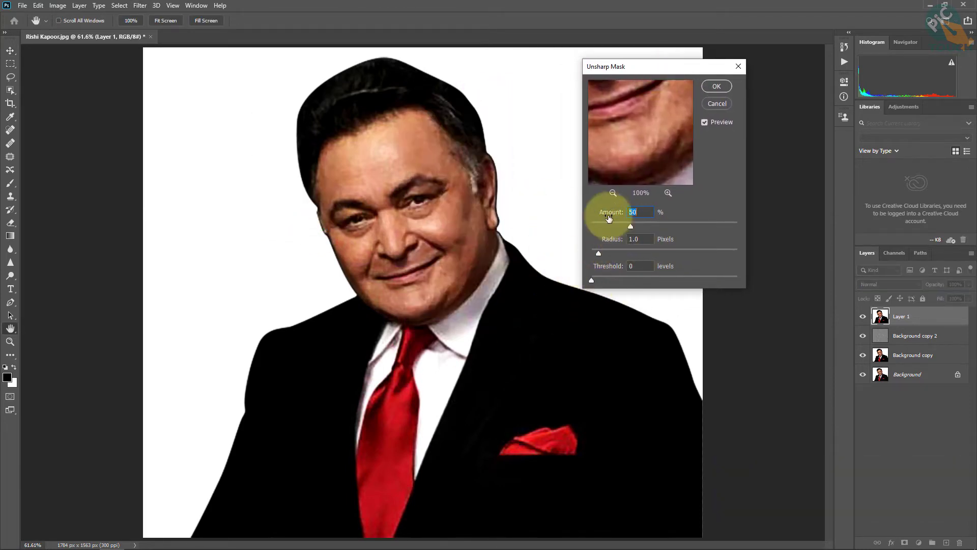
pyautogui.moveTo(636, 227); pyautogui.dragTo(682, 228)
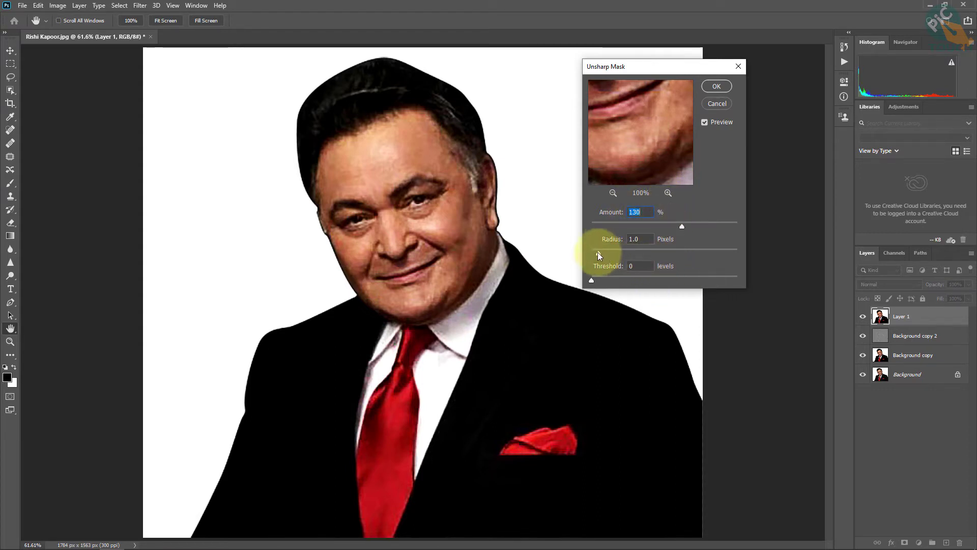
pyautogui.moveTo(599, 253); pyautogui.dragTo(604, 254)
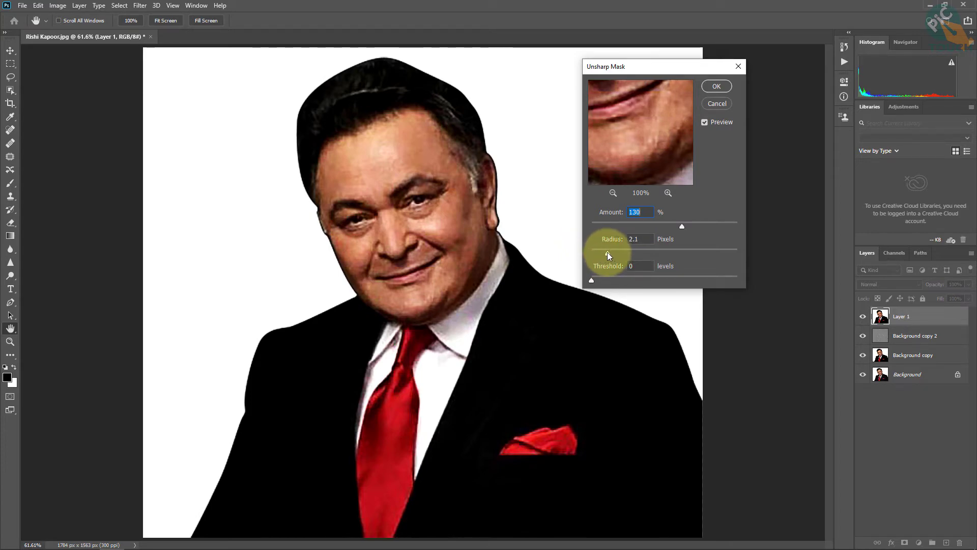
pyautogui.moveTo(607, 253); pyautogui.dragTo(606, 253)
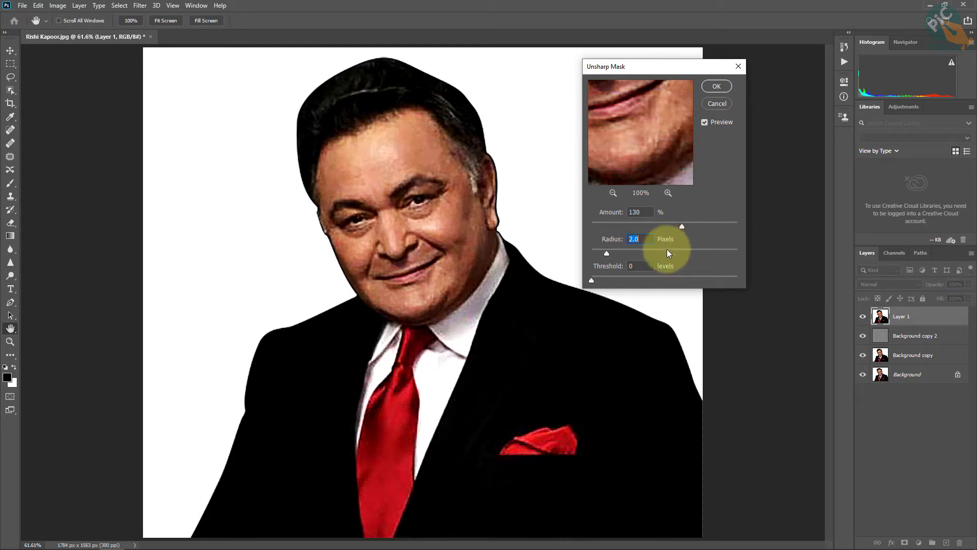
pyautogui.click(645, 263)
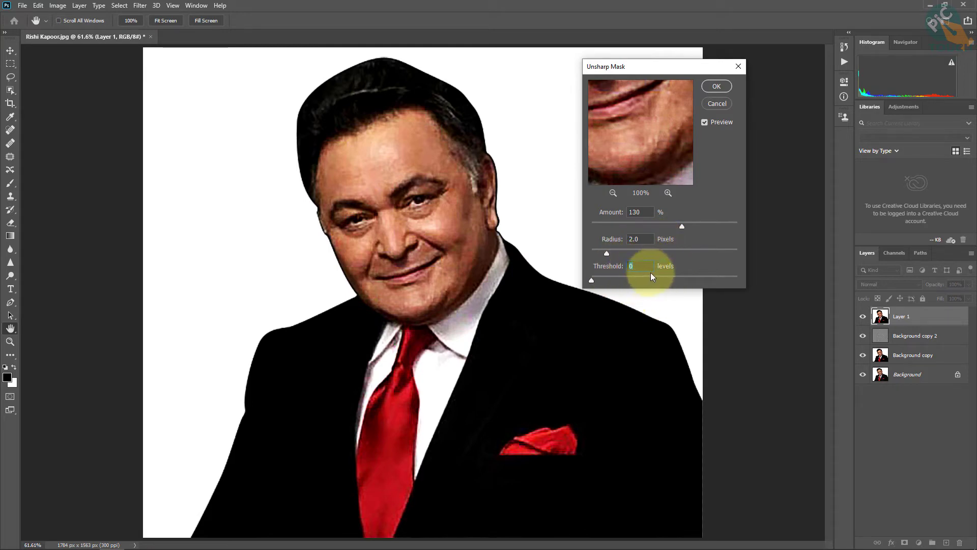
pyautogui.click(712, 85)
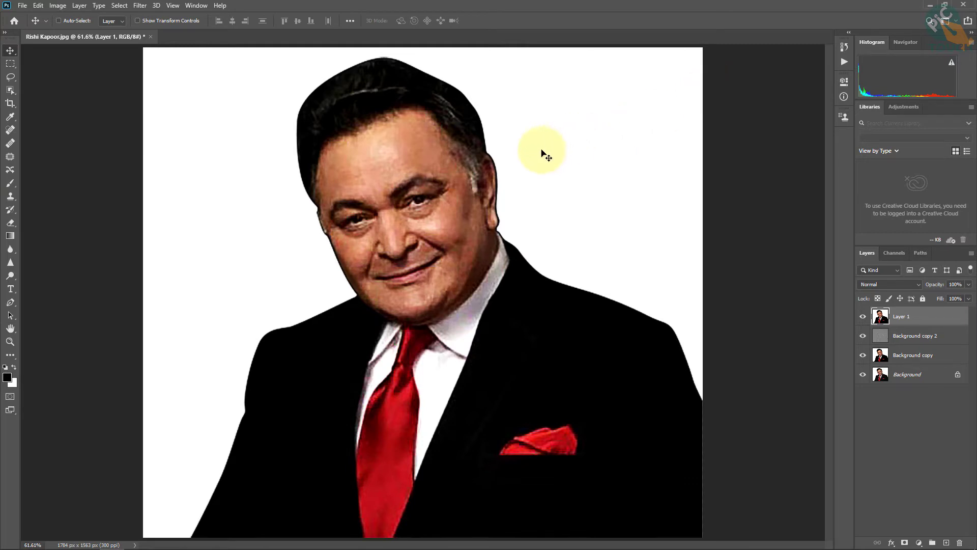
# Apply the Diffuse filter in Anisotropic mode to the merged top layer.
pyautogui.click(140, 6)
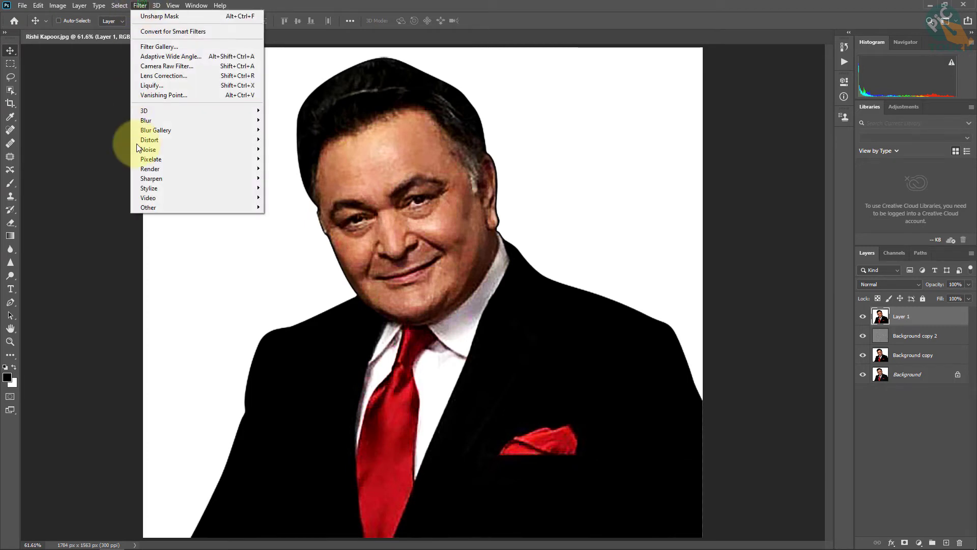
pyautogui.moveTo(189, 189)
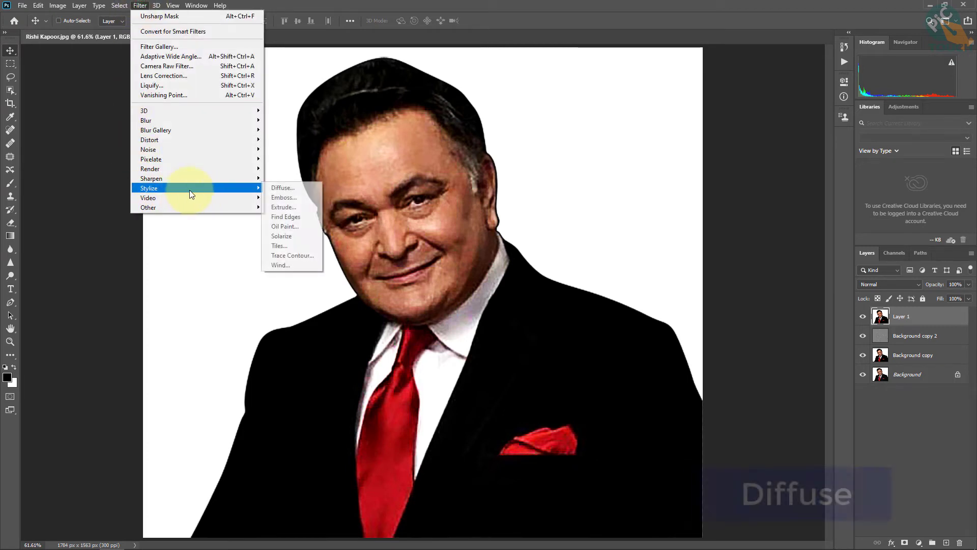
pyautogui.click(309, 187)
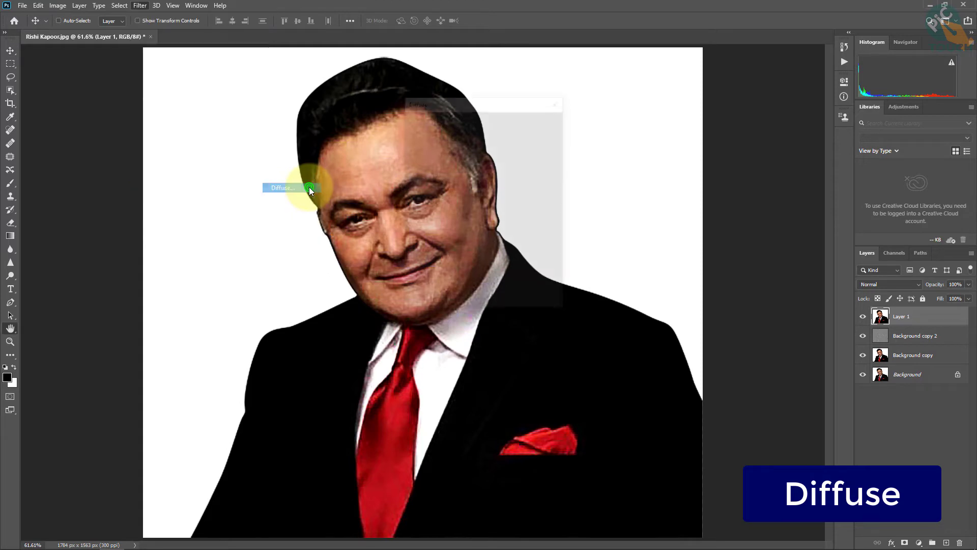
pyautogui.moveTo(494, 98); pyautogui.dragTo(683, 75)
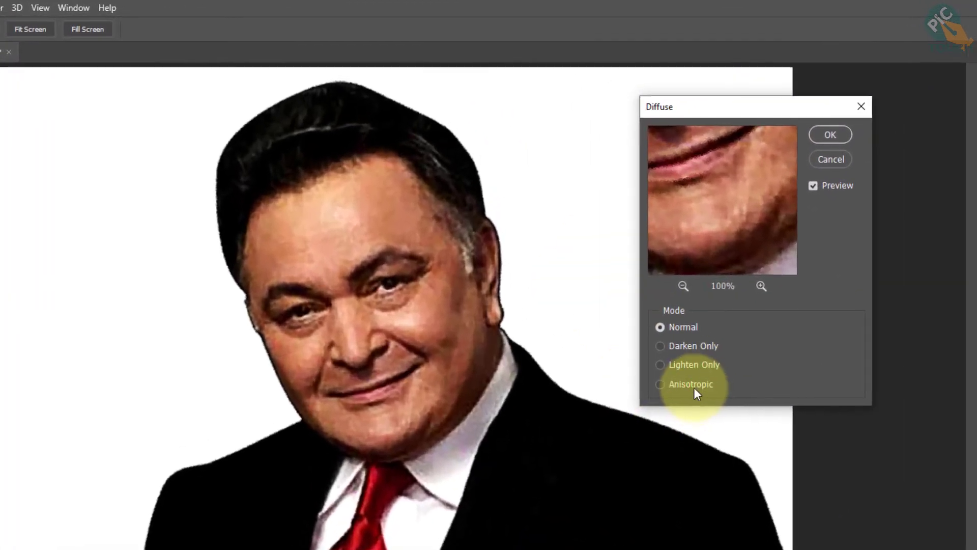
pyautogui.click(623, 271)
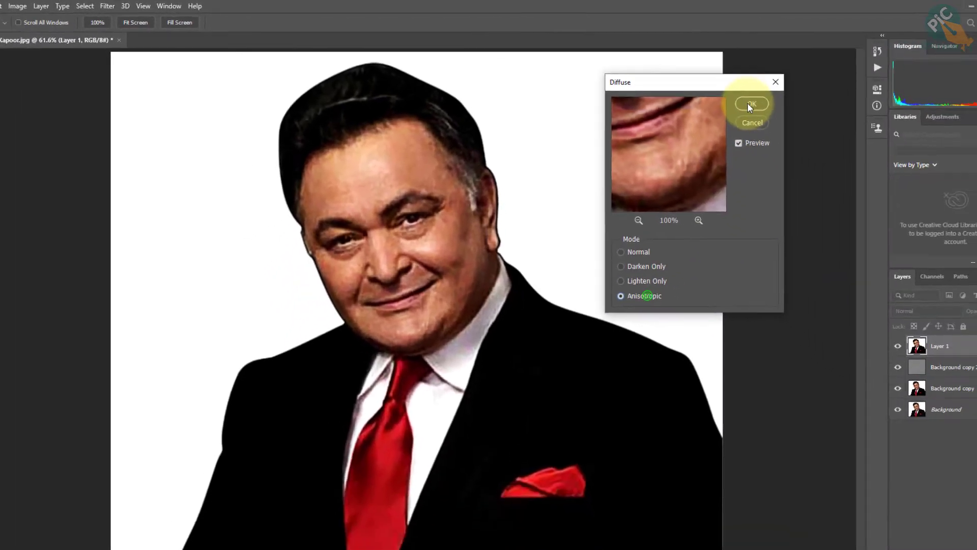
pyautogui.click(824, 133)
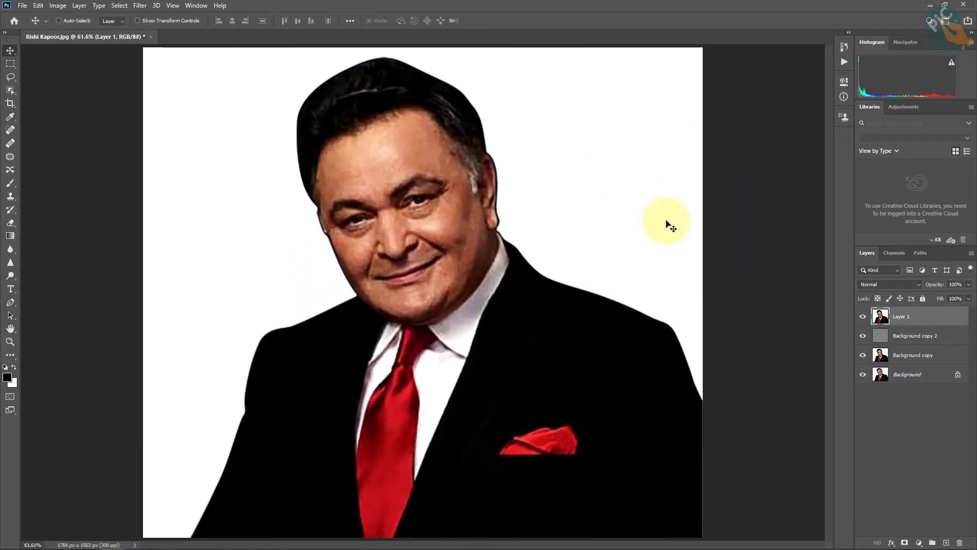
# Apply the Diffuse filter to the merged top layer a second time.
pyautogui.click(140, 6)
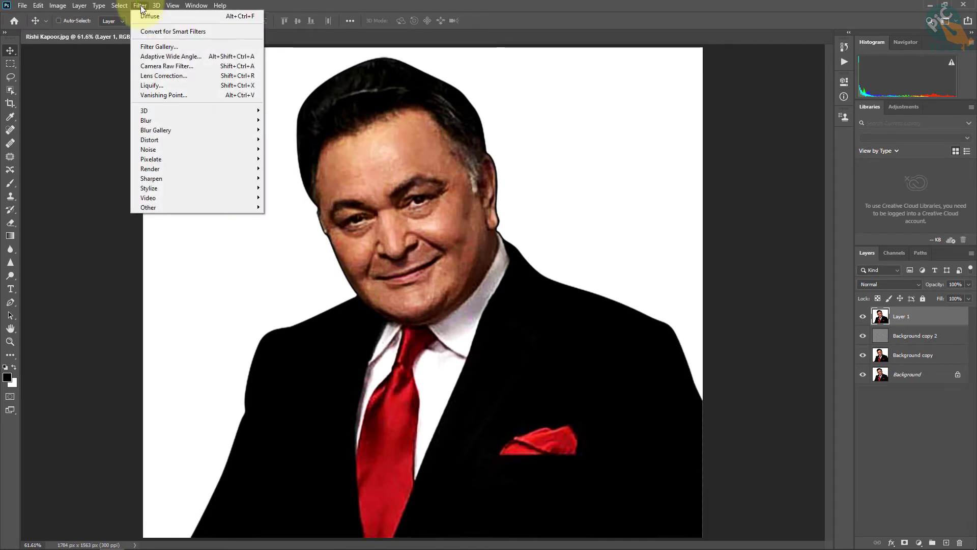
pyautogui.moveTo(233, 187)
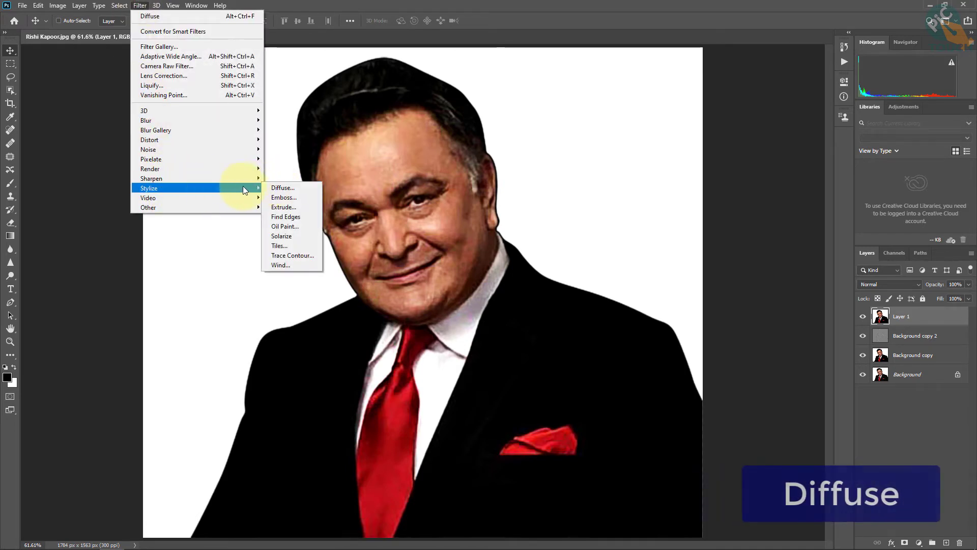
pyautogui.click(286, 188)
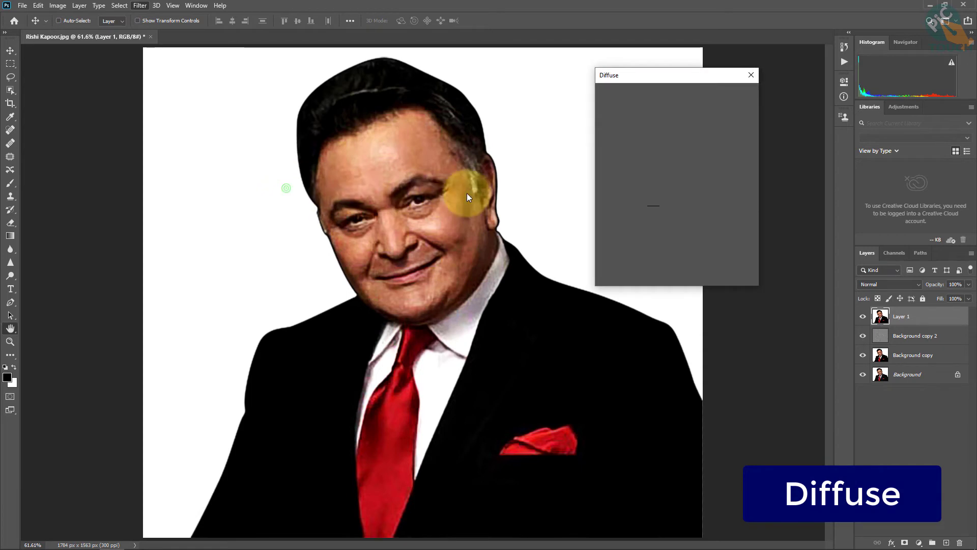
pyautogui.click(723, 93)
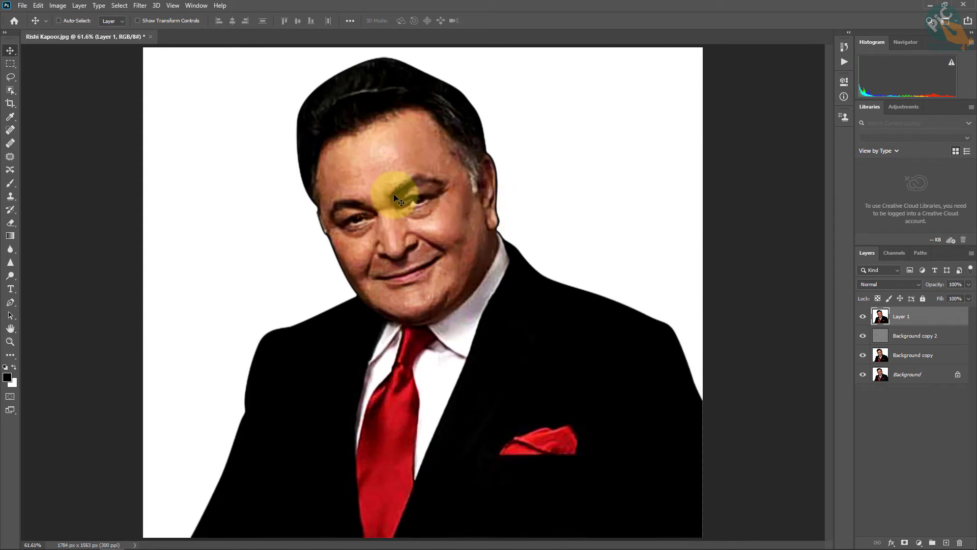
# Apply Reduce Noise to Layer 1 with strength 10 and preserve details, reduce color noise and sharpen details all at 0%.
pyautogui.click(141, 6)
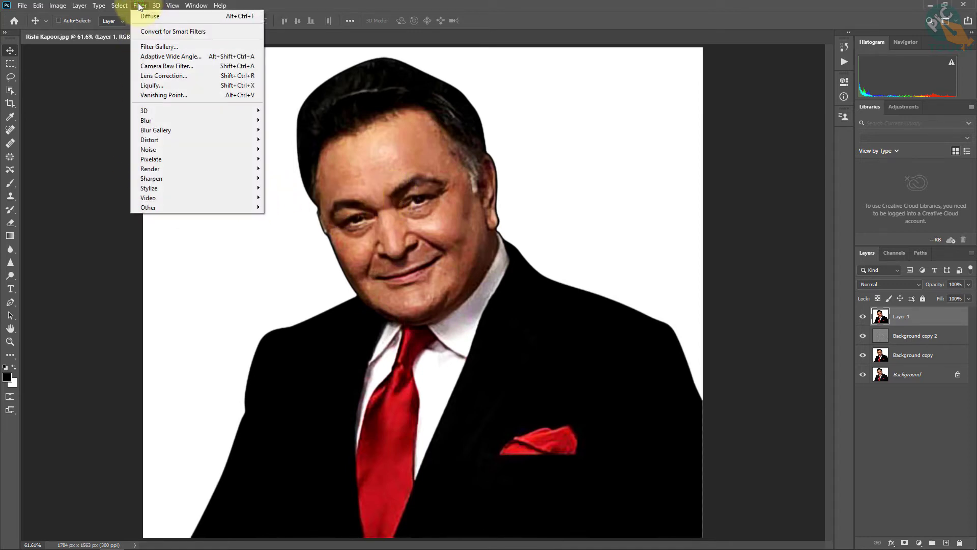
pyautogui.moveTo(197, 151)
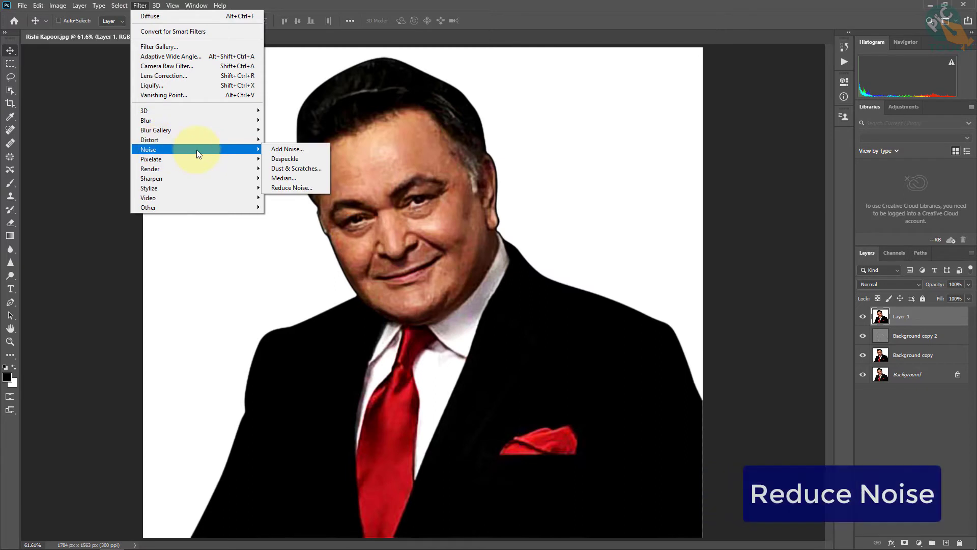
pyautogui.click(313, 187)
pyautogui.moveTo(412, 161); pyautogui.dragTo(424, 190)
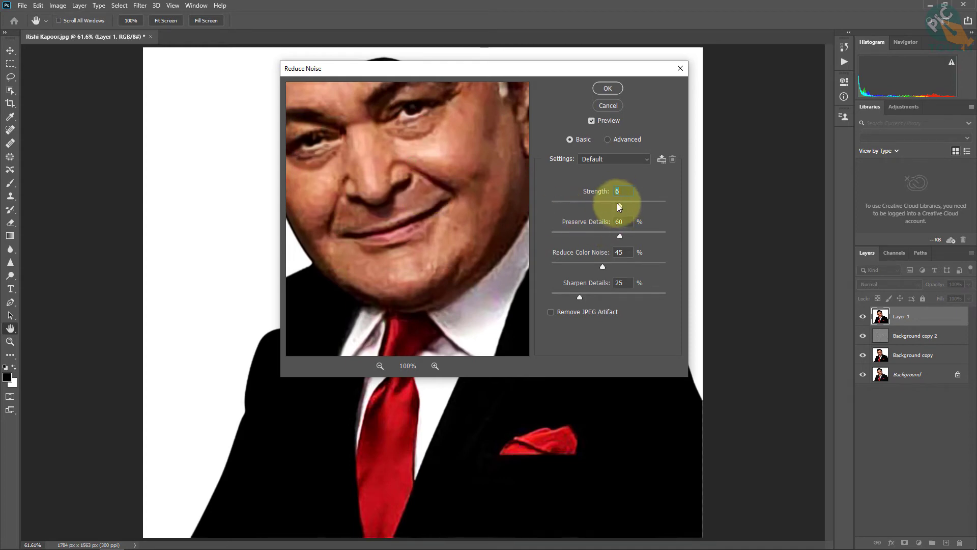
pyautogui.moveTo(632, 205); pyautogui.dragTo(664, 206)
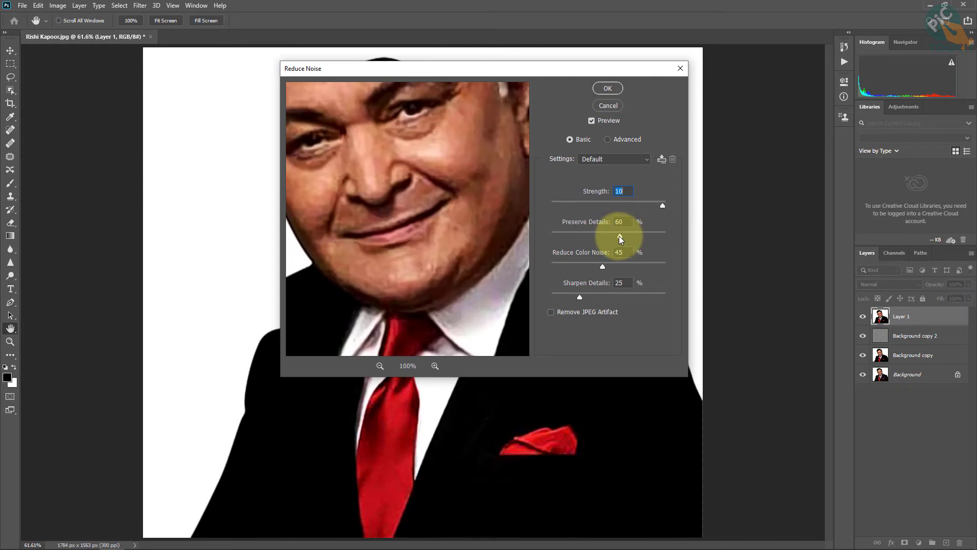
pyautogui.moveTo(619, 236); pyautogui.dragTo(552, 236)
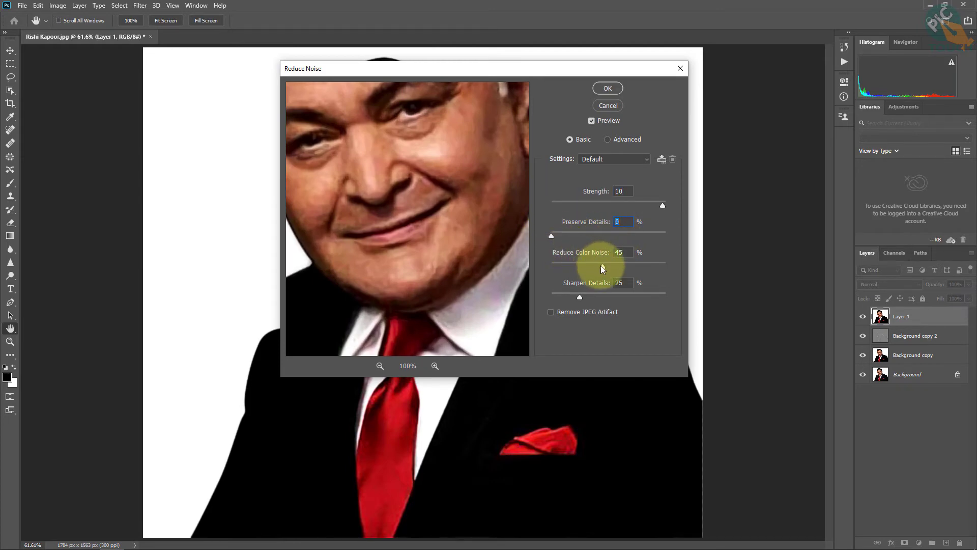
pyautogui.moveTo(603, 265); pyautogui.dragTo(562, 265)
pyautogui.moveTo(584, 298); pyautogui.dragTo(544, 295)
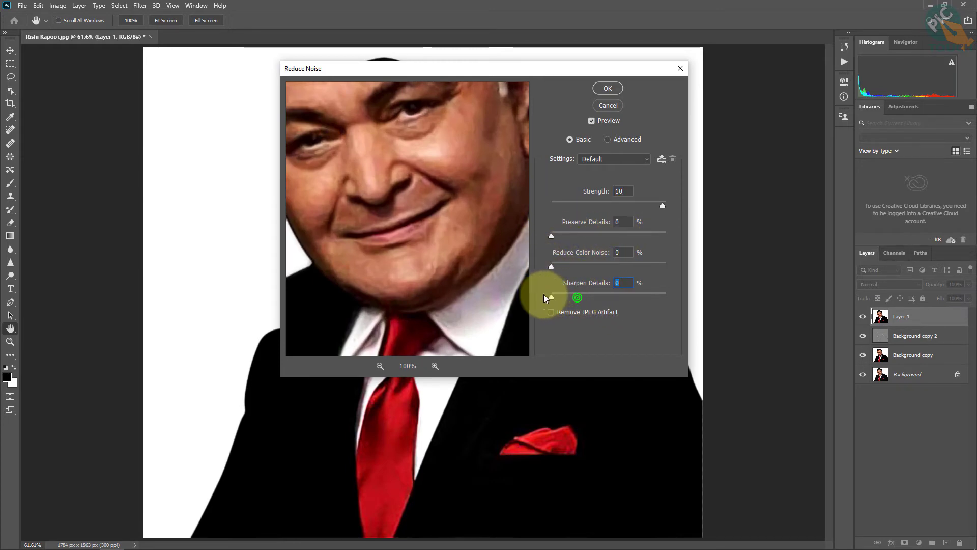
pyautogui.click(662, 206)
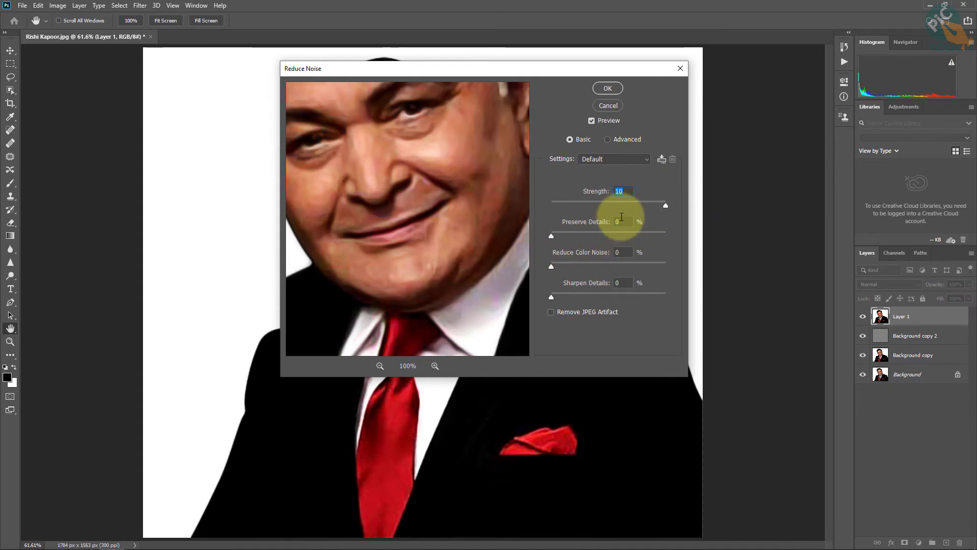
pyautogui.click(611, 85)
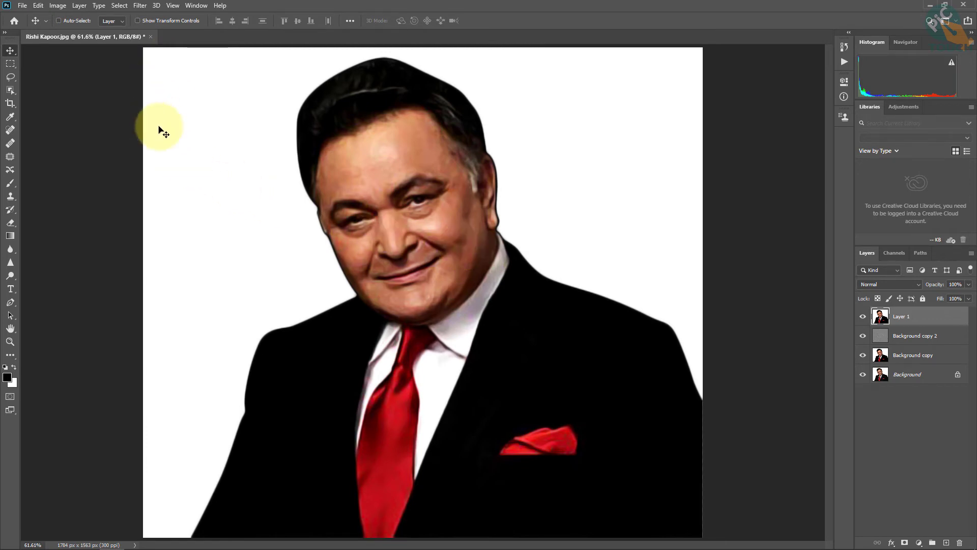
# Sharpen Layer 1 with Unsharp Mask at amount 120%, radius 2.0 pixels and threshold 0 levels.
pyautogui.click(136, 7)
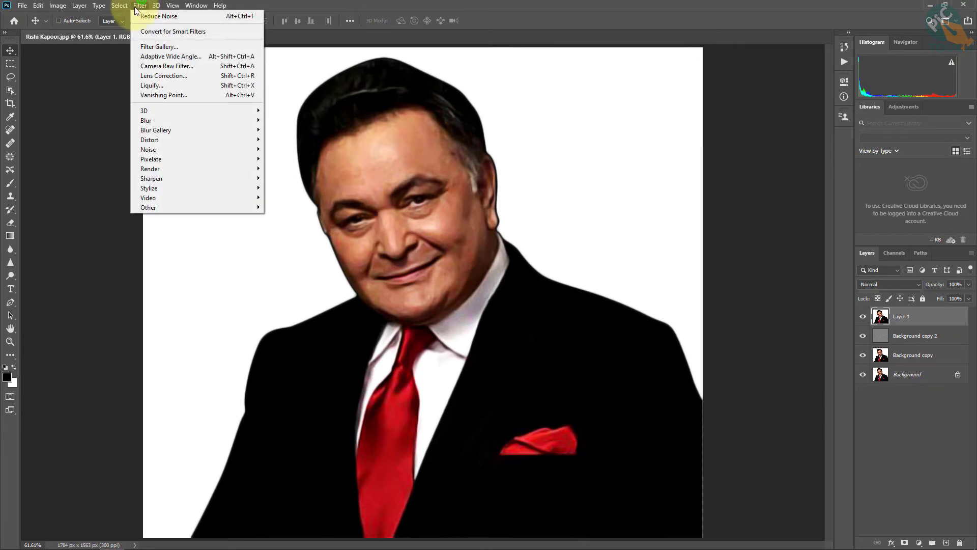
pyautogui.moveTo(214, 178)
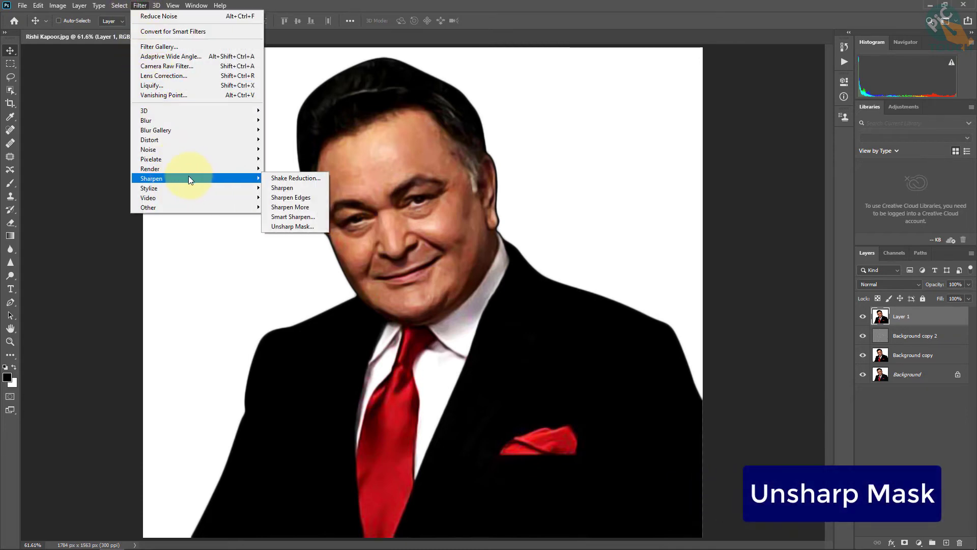
pyautogui.click(314, 226)
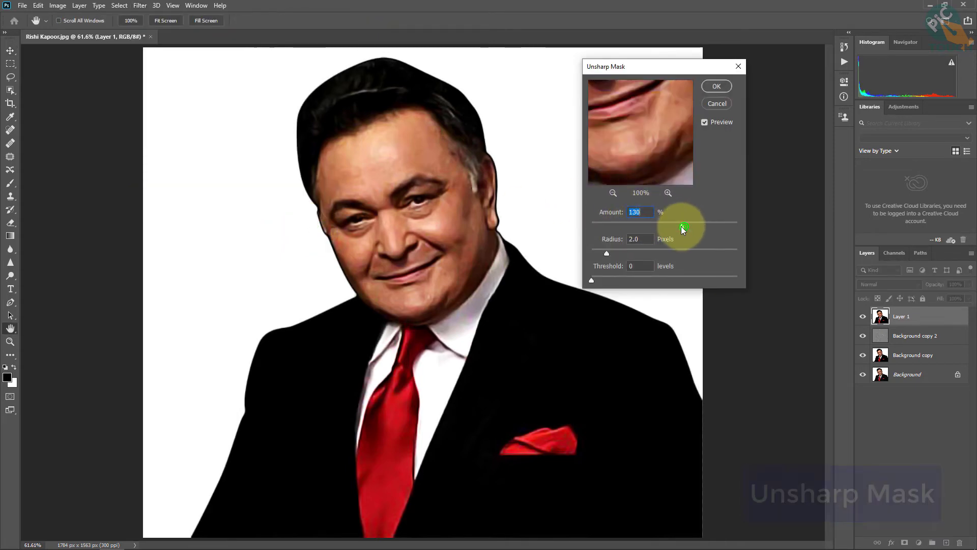
pyautogui.moveTo(683, 228)
pyautogui.mouseDown()
pyautogui.moveTo(632, 222)
pyautogui.moveTo(692, 220)
pyautogui.moveTo(676, 225)
pyautogui.mouseUp()
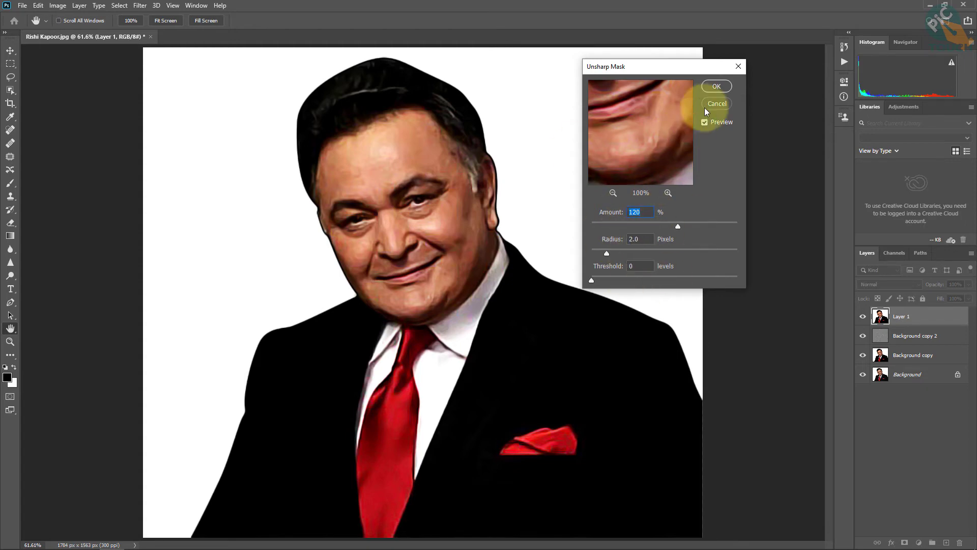
pyautogui.click(715, 86)
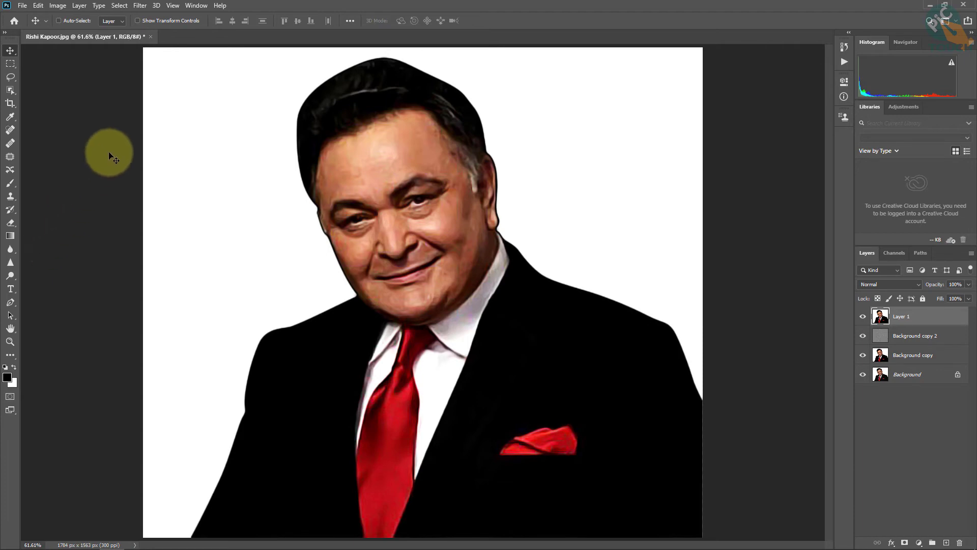
# Apply Oil Paint twice to Layer 1 with stylization 2.3, cleanliness 2.3, scale 0.8, bristle detail 10.0, lighting angle -60° and shine 1.3.
pyautogui.click(139, 6)
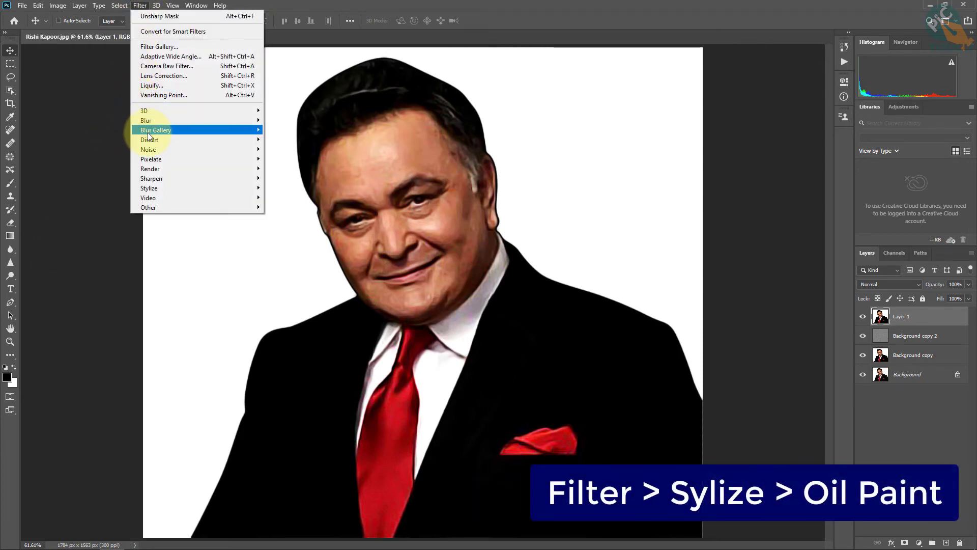
pyautogui.moveTo(168, 190)
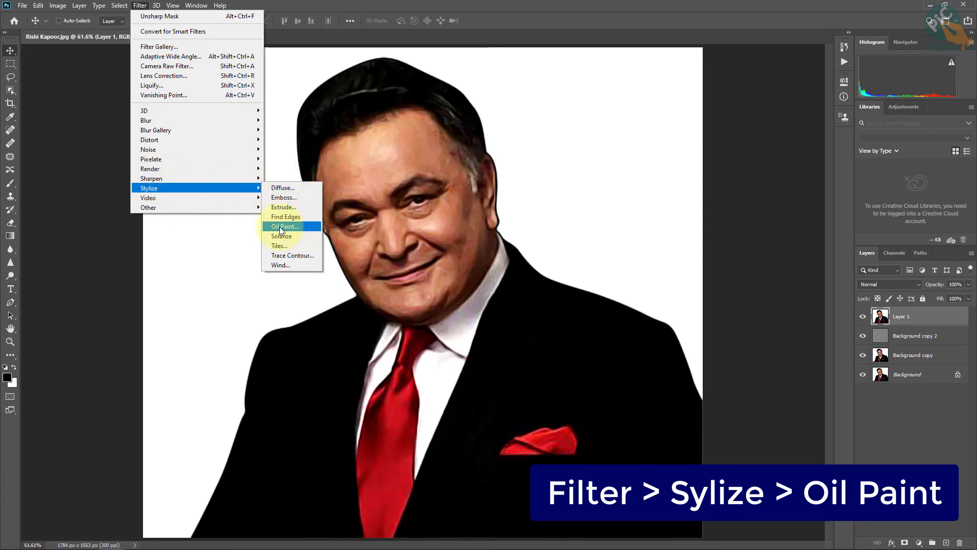
pyautogui.click(310, 227)
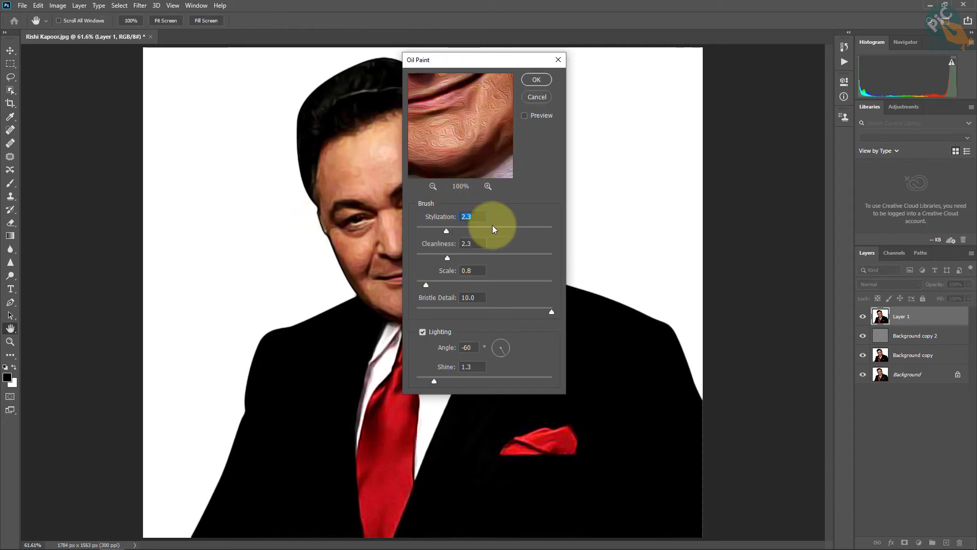
pyautogui.click(539, 80)
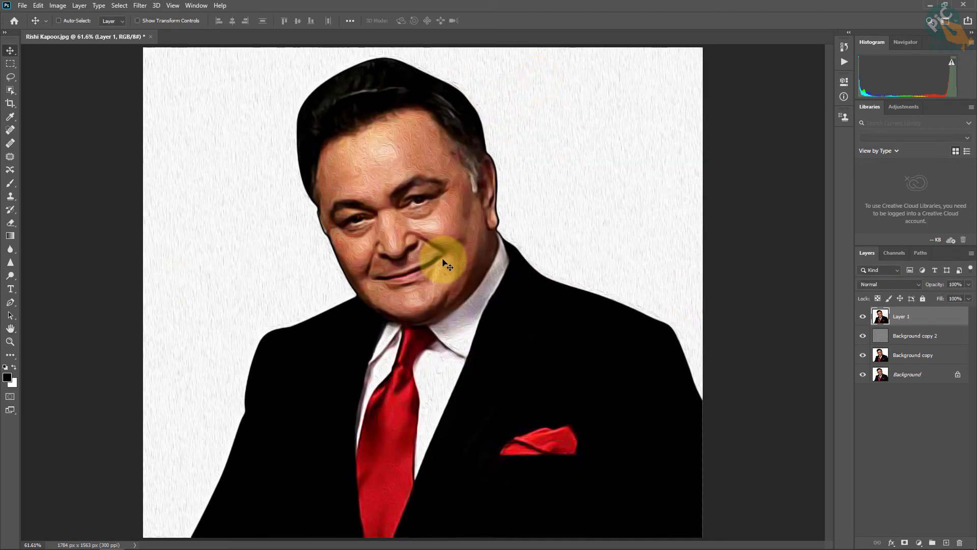
pyautogui.hotkey('ctrl', 'alt', 'f')
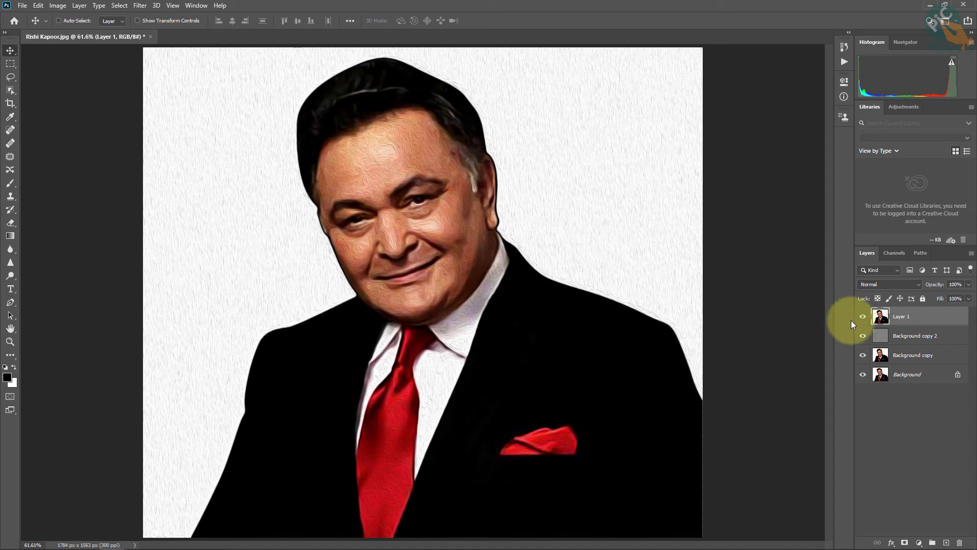
# Duplicate Layer 1 and apply the High Pass filter to the copy with a radius of 2.0 pixels.
pyautogui.moveTo(930, 316); pyautogui.dragTo(946, 542)
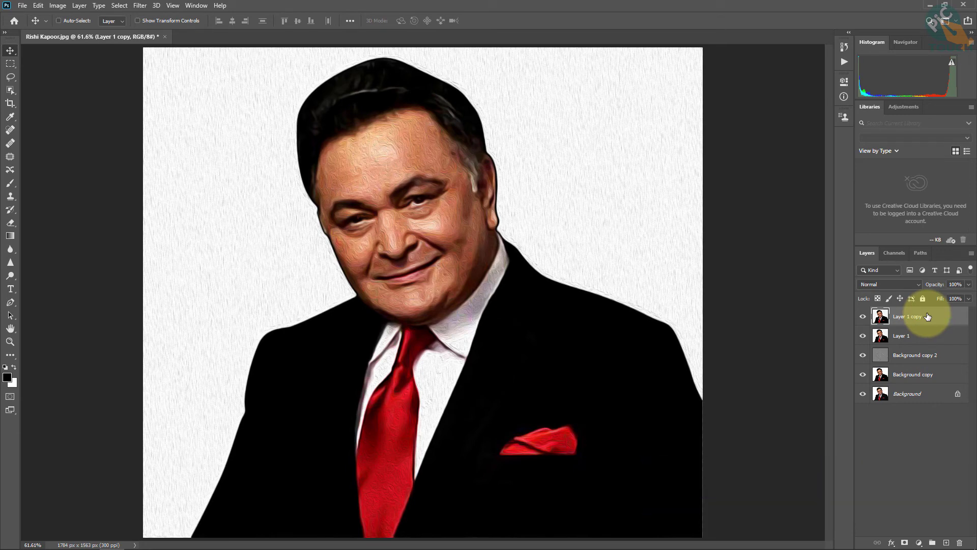
pyautogui.click(140, 6)
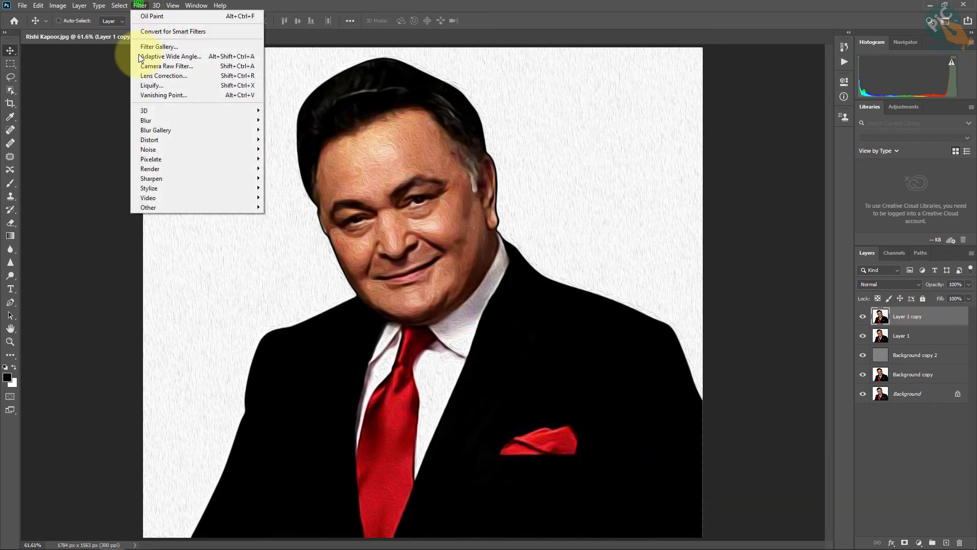
pyautogui.moveTo(158, 207)
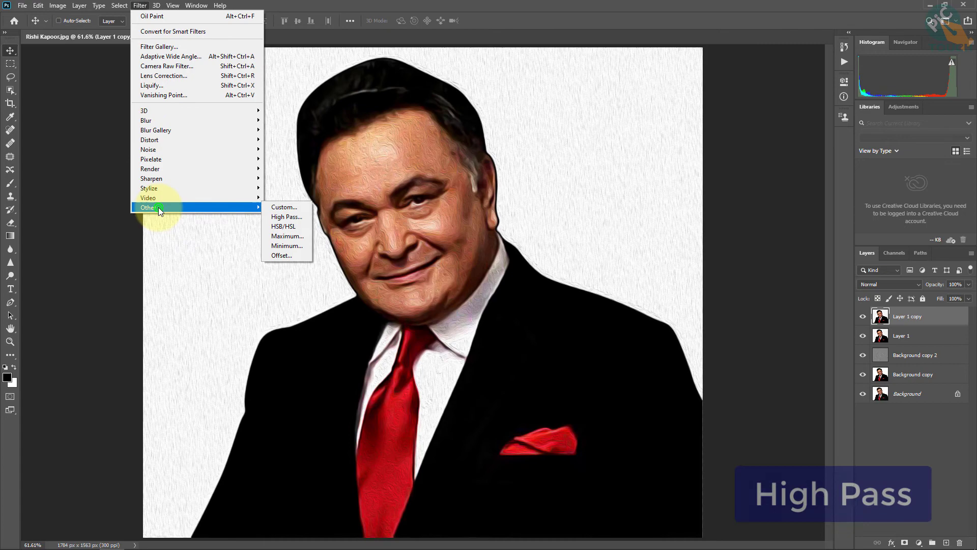
pyautogui.click(287, 217)
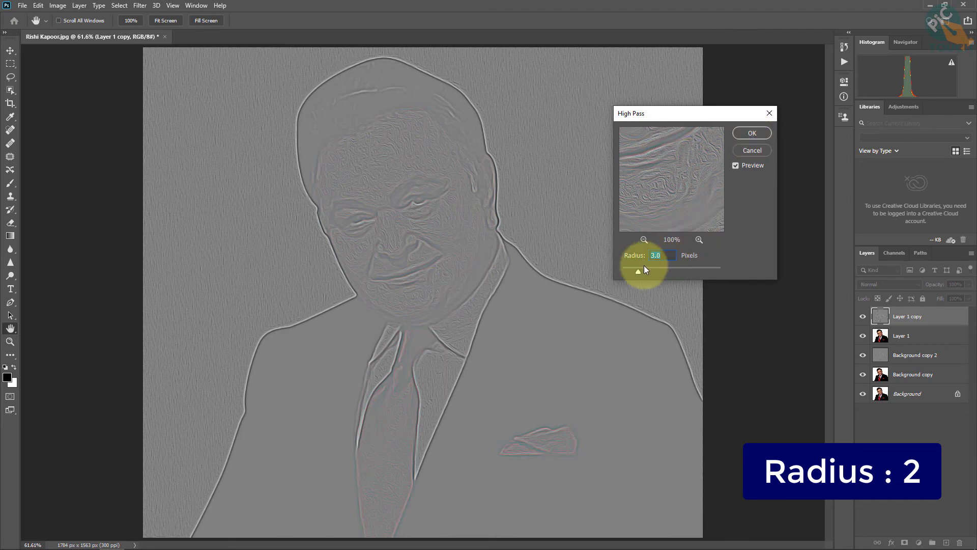
pyautogui.moveTo(638, 275); pyautogui.dragTo(633, 271)
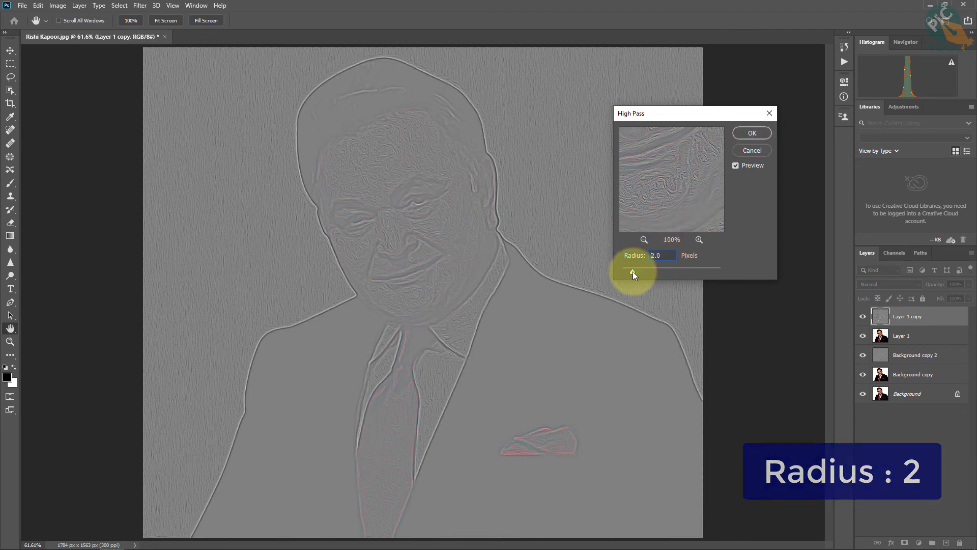
pyautogui.click(752, 132)
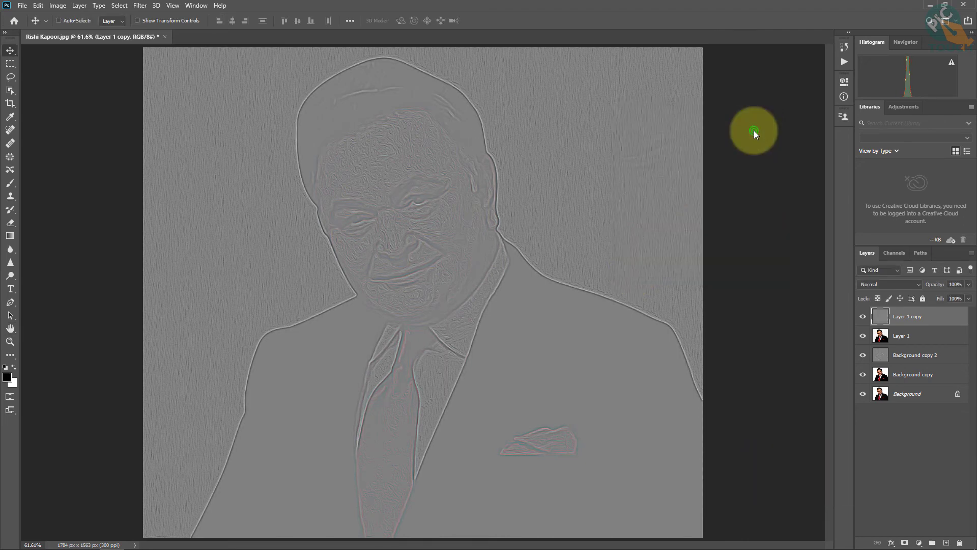
# Set the High Pass copy's blend mode to Overlay and stamp all visible layers into a new layer on top.
pyautogui.click(870, 284)
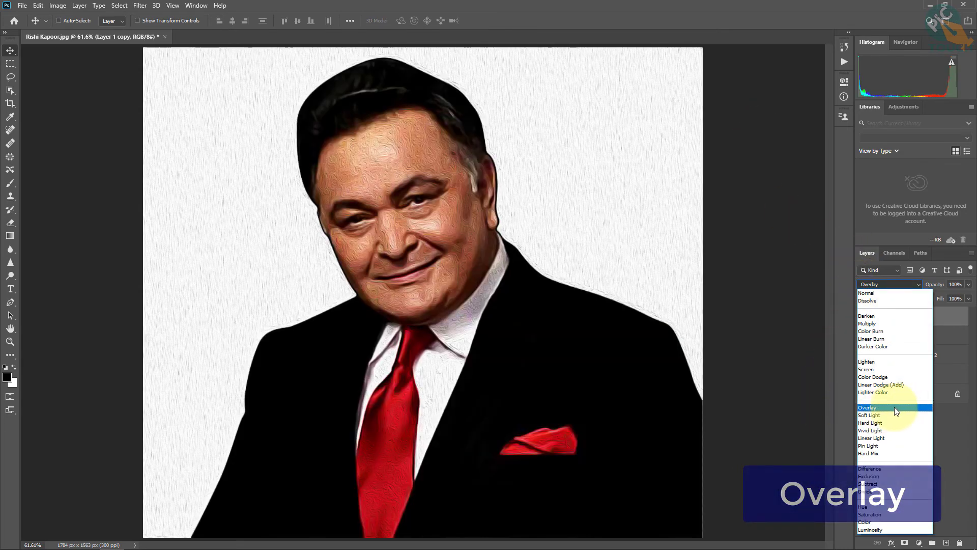
pyautogui.click(896, 407)
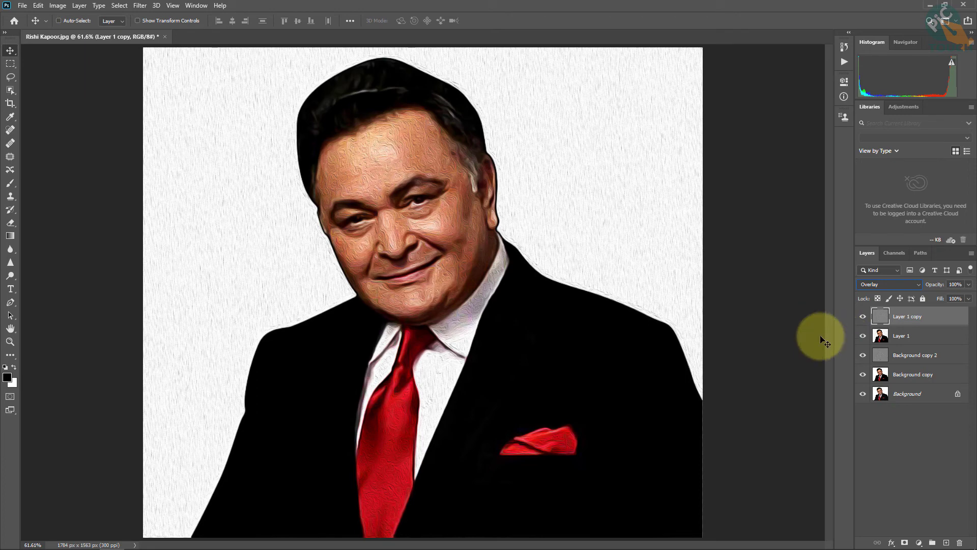
pyautogui.hotkey('shift', 'ctrl', 'alt', 'e')
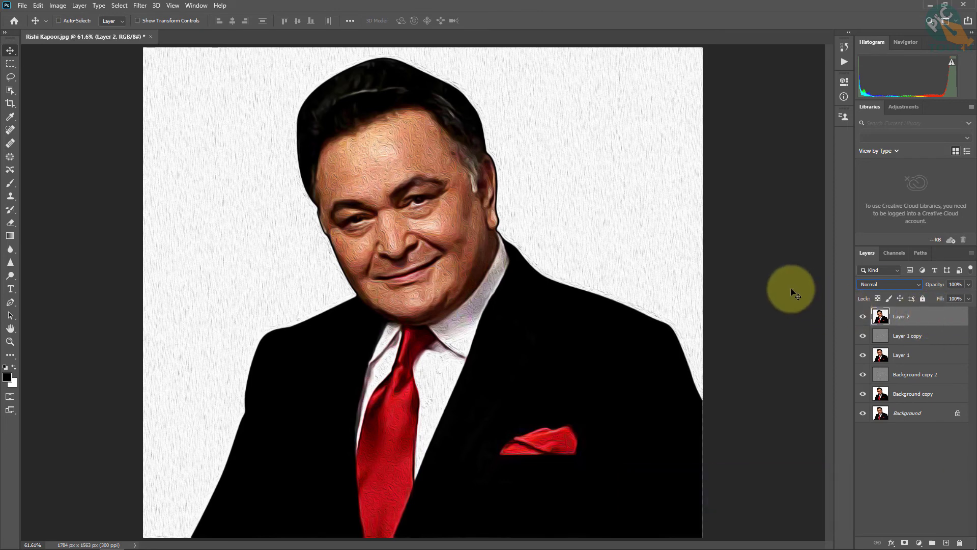
# Brighten the newly stamped top layer with a Curves adjustment, raising an RGB curve point at input 180 to output 195.
pyautogui.click(56, 6)
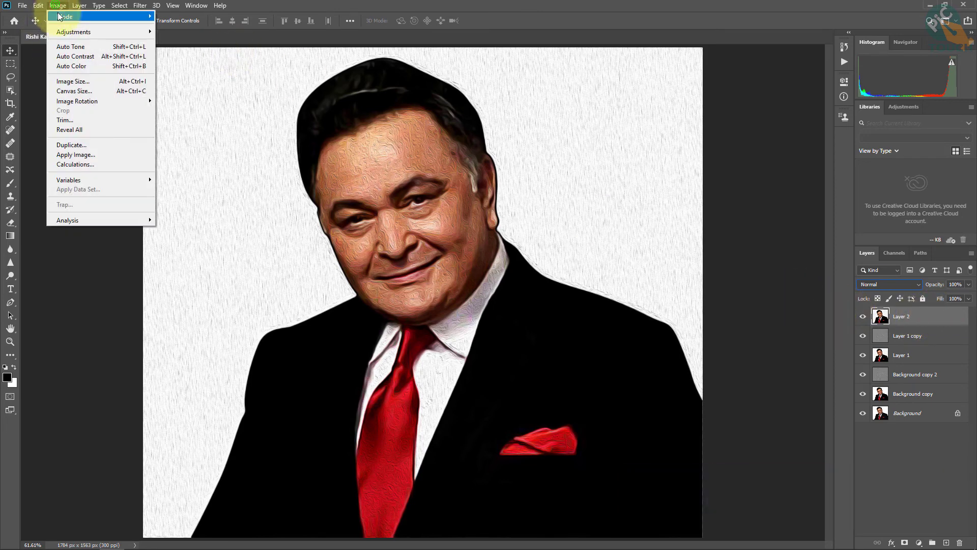
pyautogui.moveTo(90, 31)
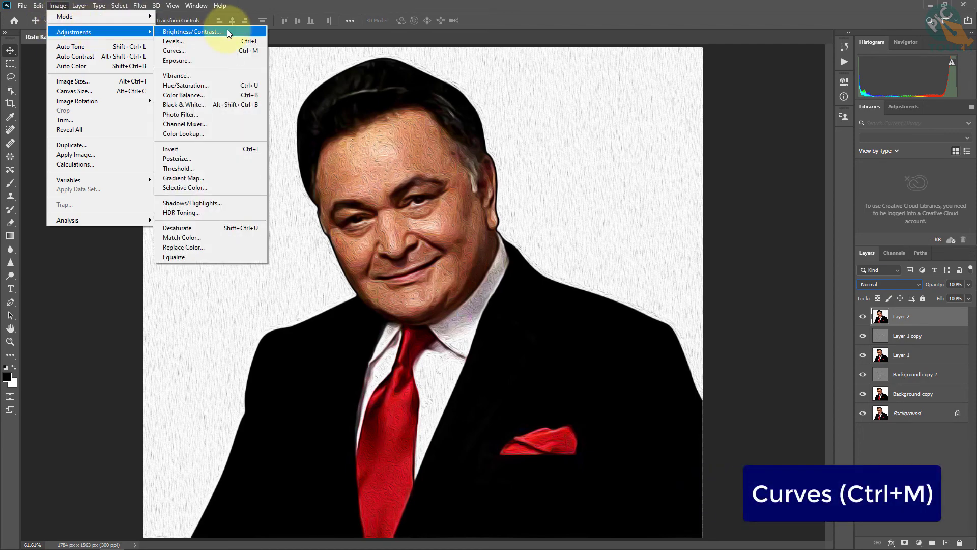
pyautogui.click(215, 50)
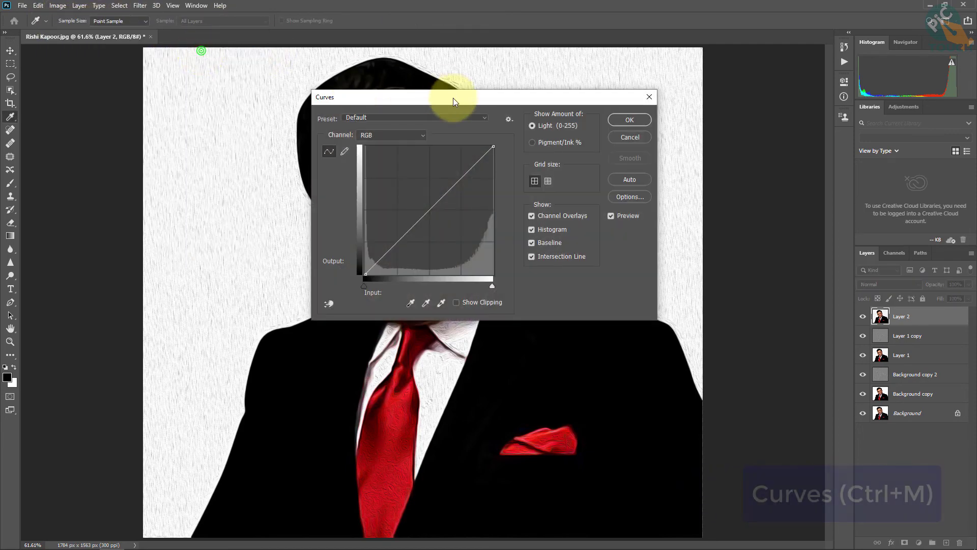
pyautogui.moveTo(453, 98); pyautogui.dragTo(696, 55)
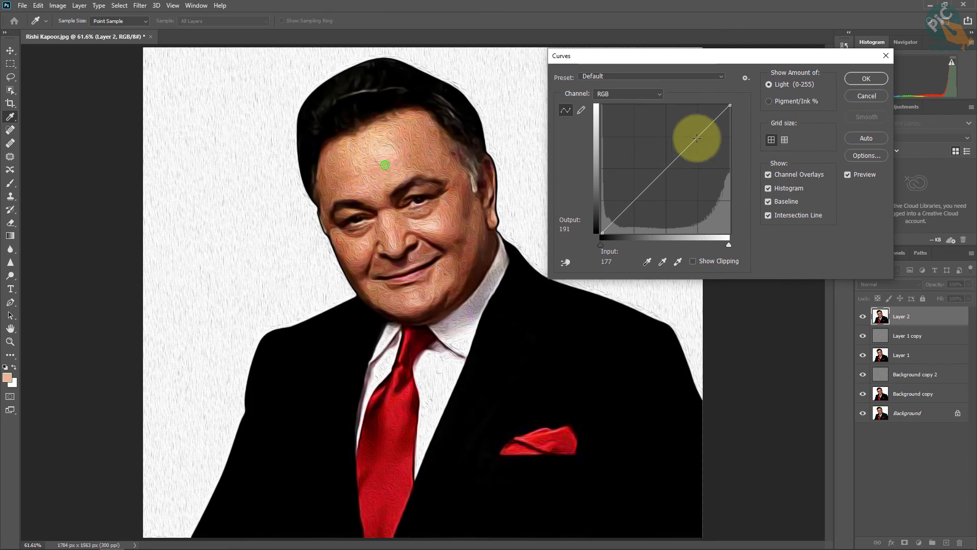
pyautogui.moveTo(696, 137); pyautogui.dragTo(692, 135)
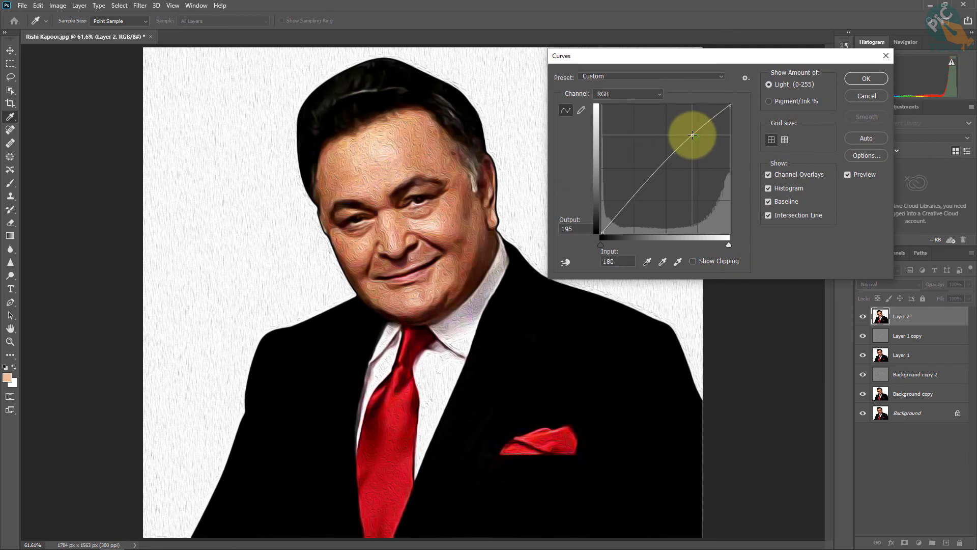
pyautogui.click(865, 79)
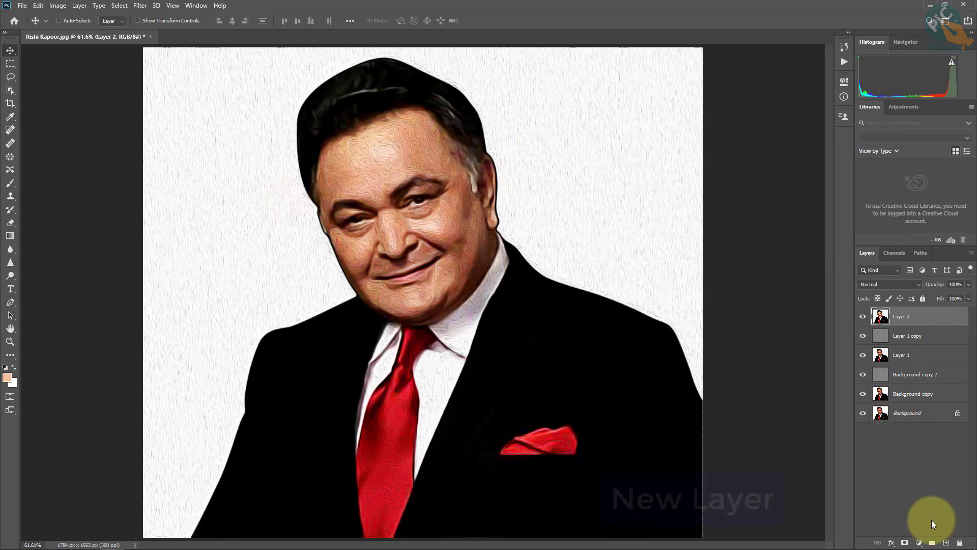
# Add a new empty layer on top and set the foreground colour to magenta ea00ff.
pyautogui.click(945, 542)
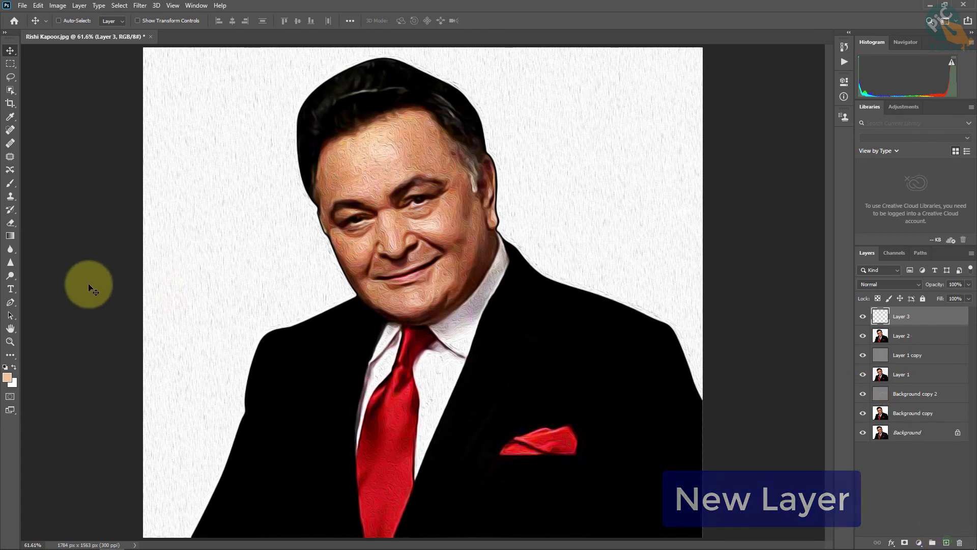
pyautogui.click(7, 377)
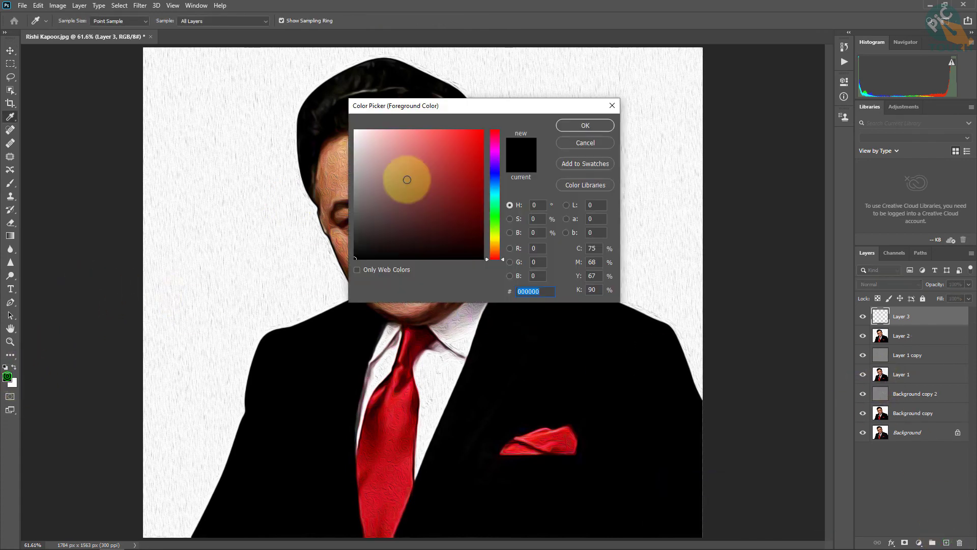
pyautogui.moveTo(493, 221); pyautogui.dragTo(499, 101)
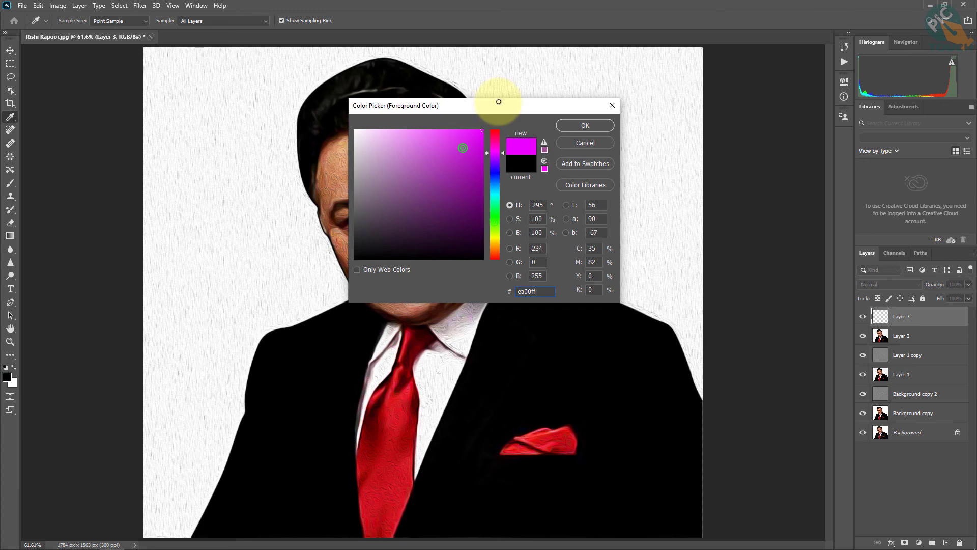
pyautogui.click(585, 125)
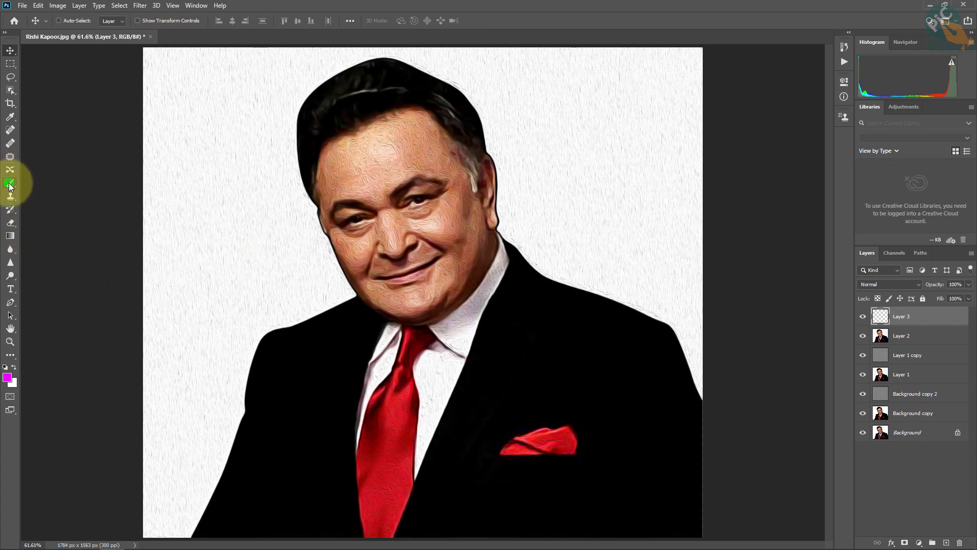
# Paint one large magenta glow over the background left of the face with a soft brush, about 1990 px wide at 0% hardness.
pyautogui.moveTo(11, 185); pyautogui.dragTo(56, 186)
pyautogui.click(56, 185)
pyautogui.moveTo(286, 221); pyautogui.dragTo(434, 249)
pyautogui.moveTo(244, 219); pyautogui.dragTo(388, 255)
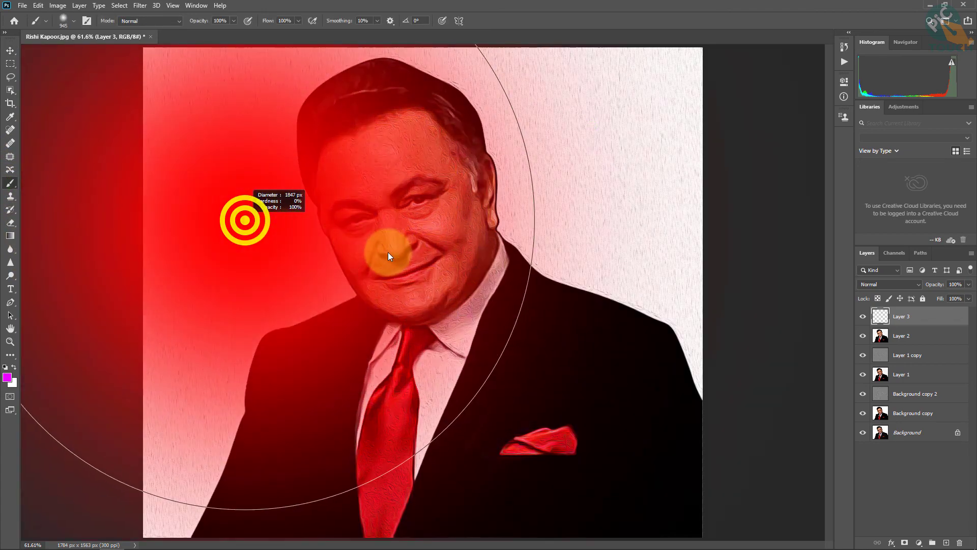
pyautogui.moveTo(204, 222)
pyautogui.mouseDown()
pyautogui.moveTo(240, 223)
pyautogui.moveTo(169, 218)
pyautogui.moveTo(213, 215)
pyautogui.moveTo(255, 274)
pyautogui.moveTo(154, 168)
pyautogui.moveTo(338, 272)
pyautogui.moveTo(120, 107)
pyautogui.moveTo(65, 52)
pyautogui.mouseUp()
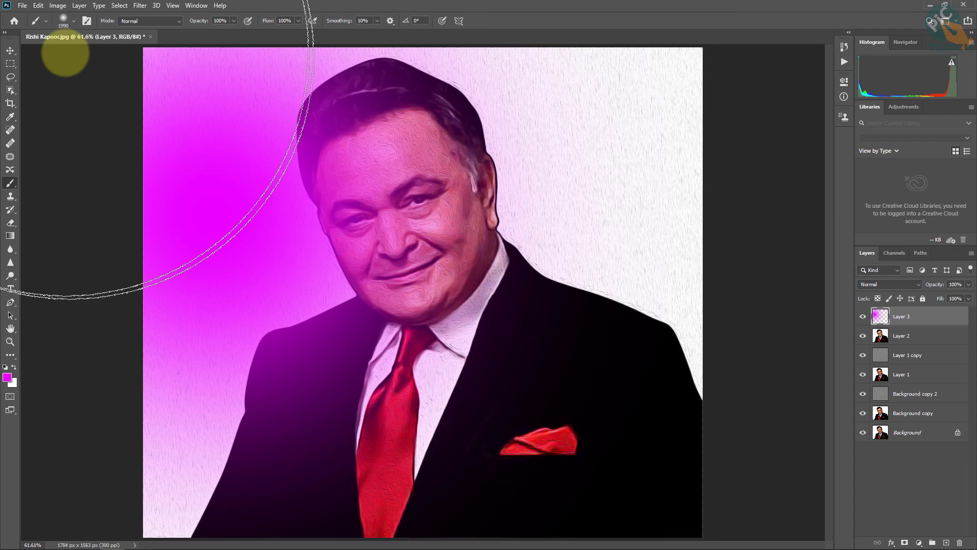
pyautogui.click(10, 50)
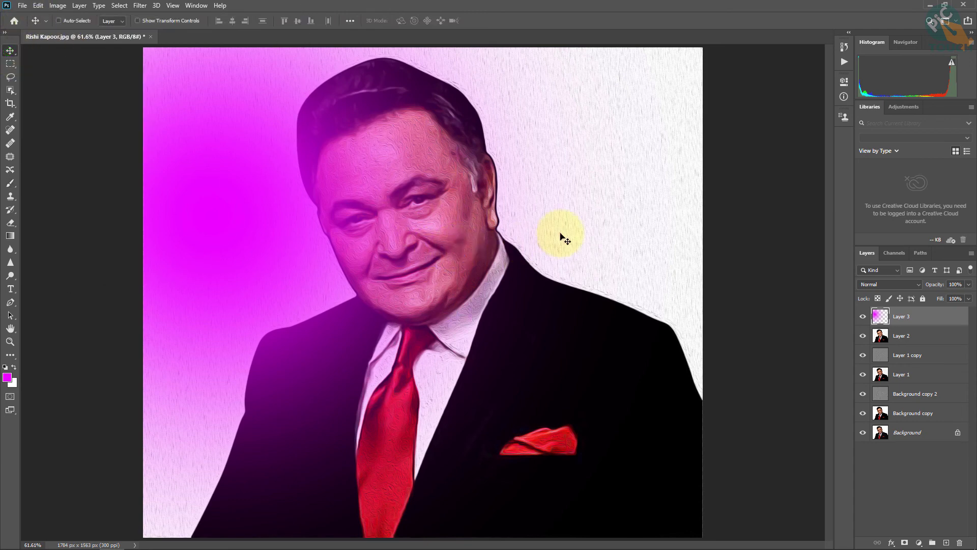
# Set the magenta glow layer's blend mode to Overlay and its opacity to 30%.
pyautogui.click(880, 284)
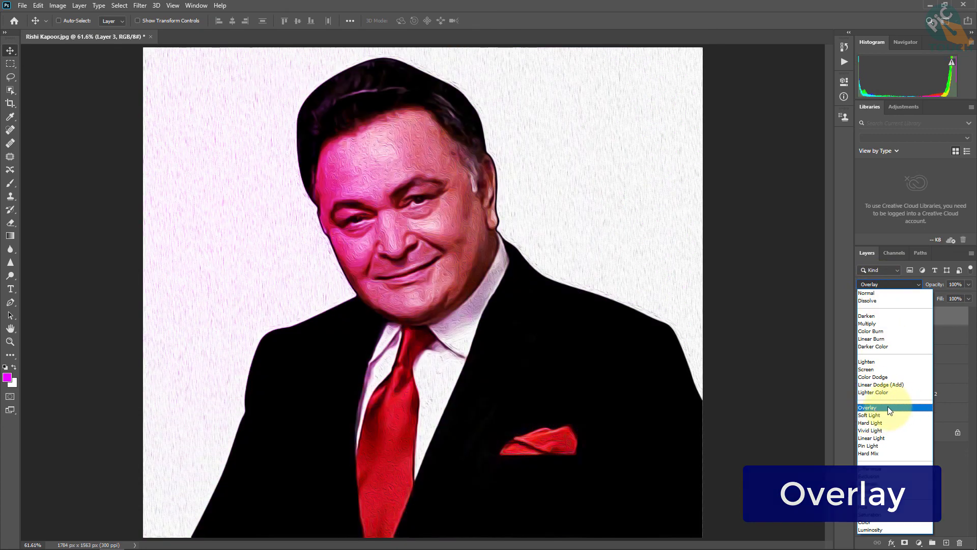
pyautogui.click(896, 407)
pyautogui.moveTo(937, 285)
pyautogui.mouseDown()
pyautogui.moveTo(908, 285)
pyautogui.moveTo(938, 287)
pyautogui.mouseUp()
pyautogui.press('ctrl')
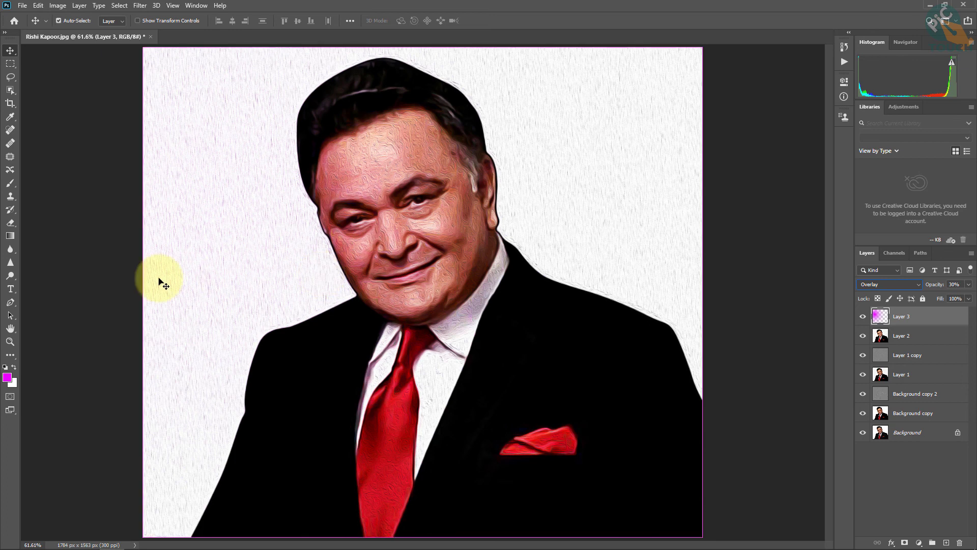
# Group all layers from Layer 3 down to Background copy, leaving the Background layer out.
pyautogui.click(924, 312)
pyautogui.click(944, 312)
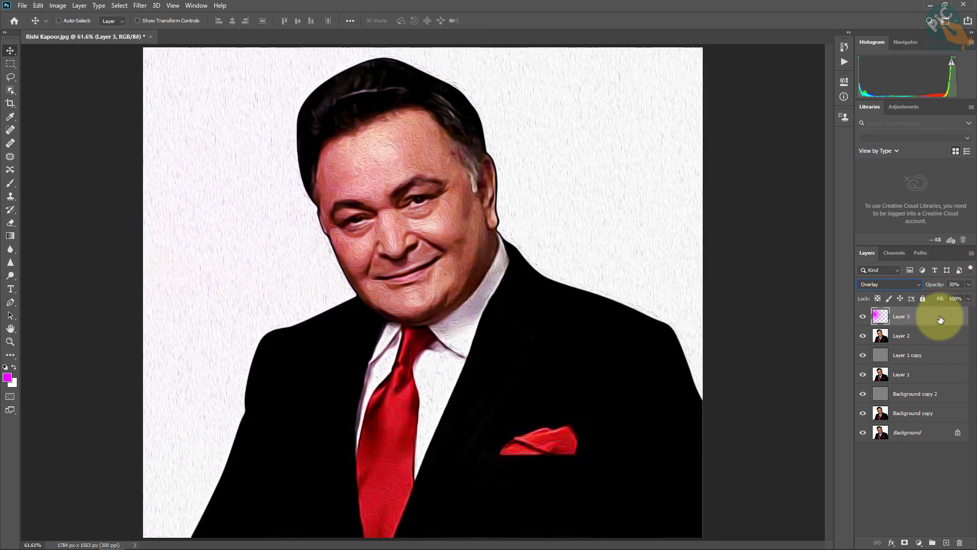
pyautogui.keyDown('shift'); pyautogui.click(922, 411); pyautogui.keyUp('shift')
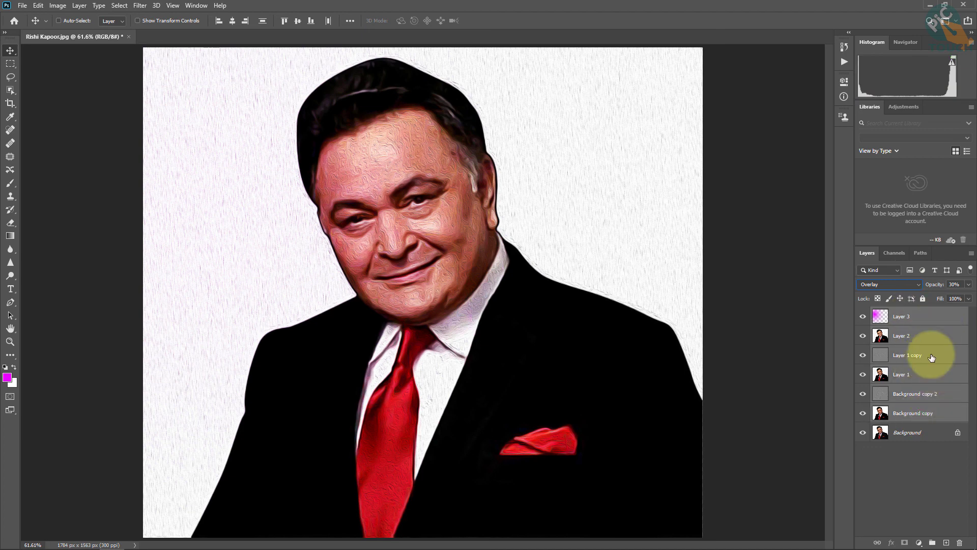
pyautogui.hotkey('ctrl', 'g')
# Compare the painting with the original photo by hiding and showing the layer group twice.
pyautogui.click(861, 313)
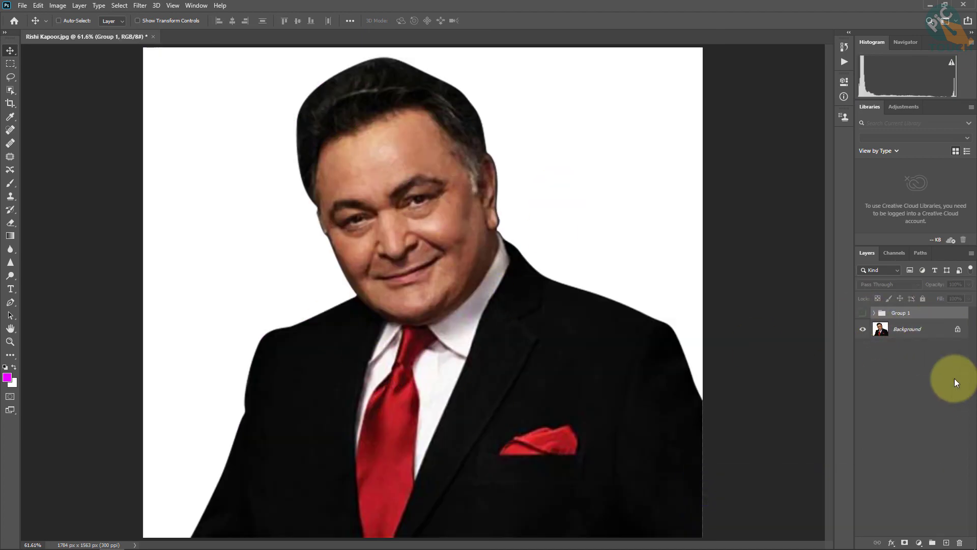
pyautogui.click(862, 313)
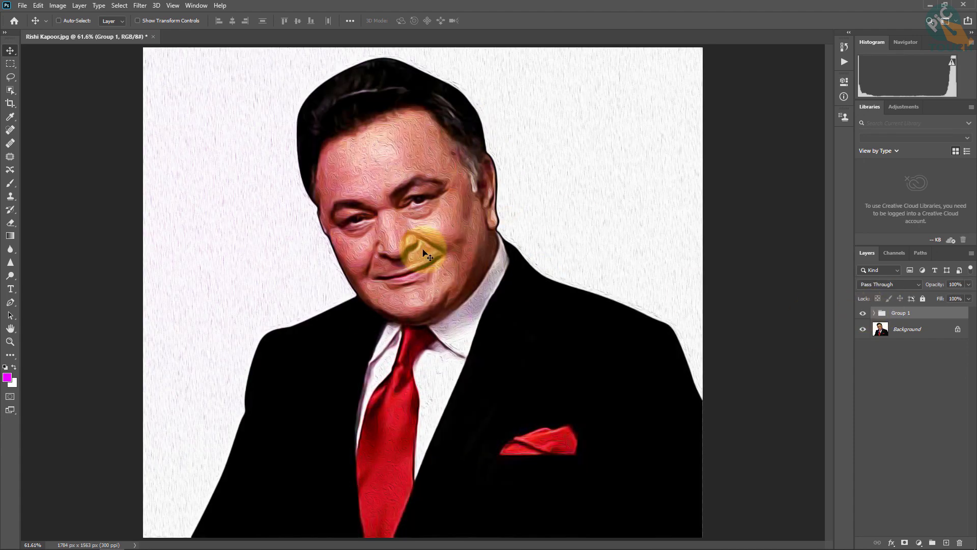
pyautogui.click(862, 313)
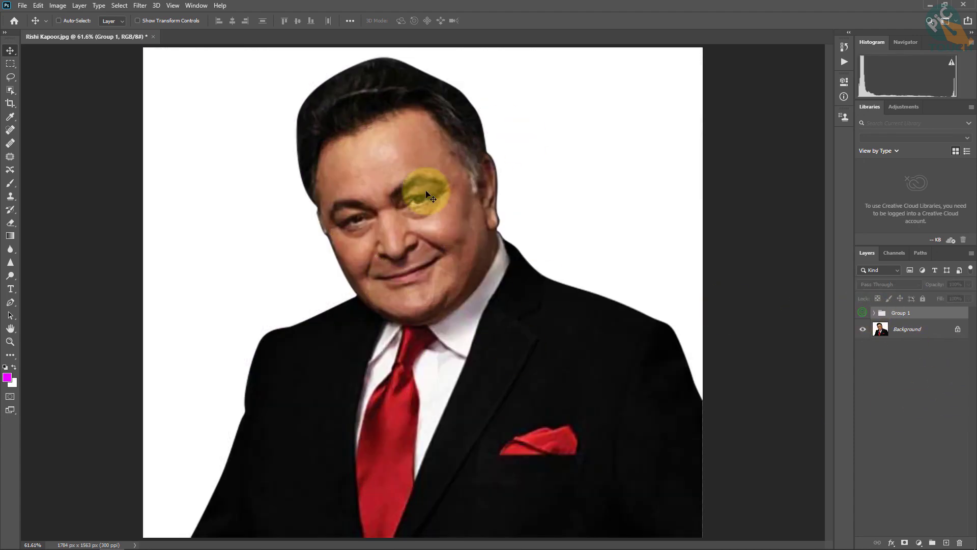
pyautogui.click(861, 312)
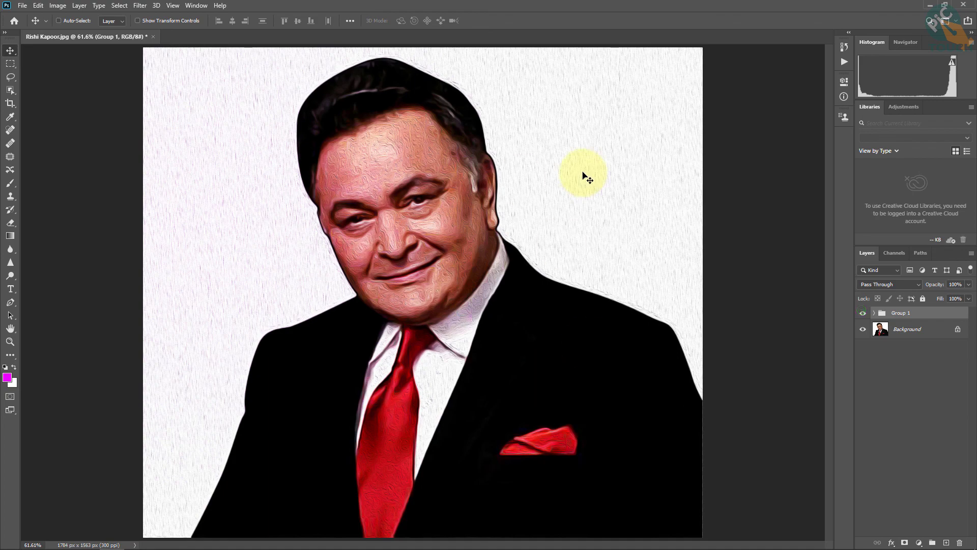